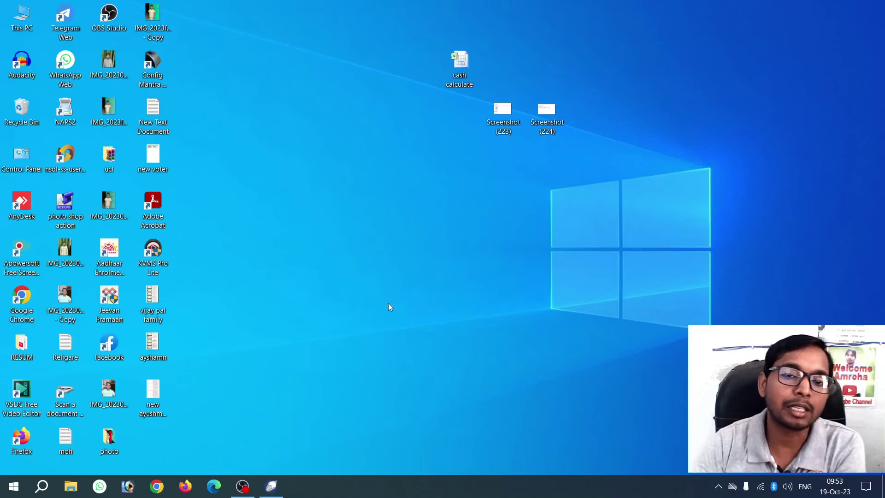
# Step: Launch Firefox and go to beneficiary.nha.gov.in using the 'ben' autocomplete suggestion
pyautogui.click(185, 486)
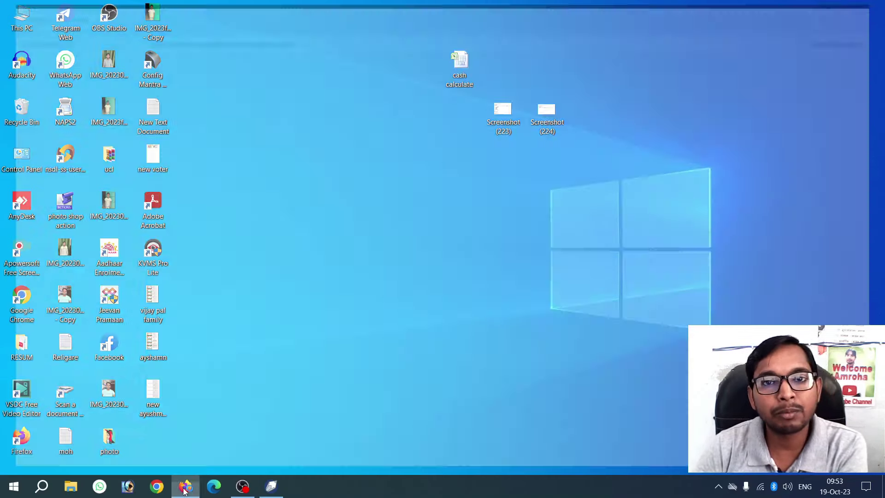
pyautogui.click(196, 30)
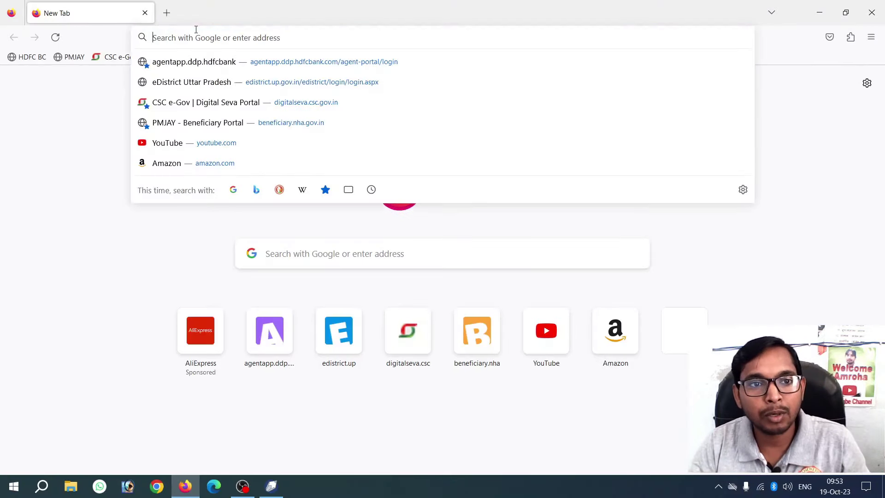
pyautogui.write('beneficiary.nha.gov.in/')
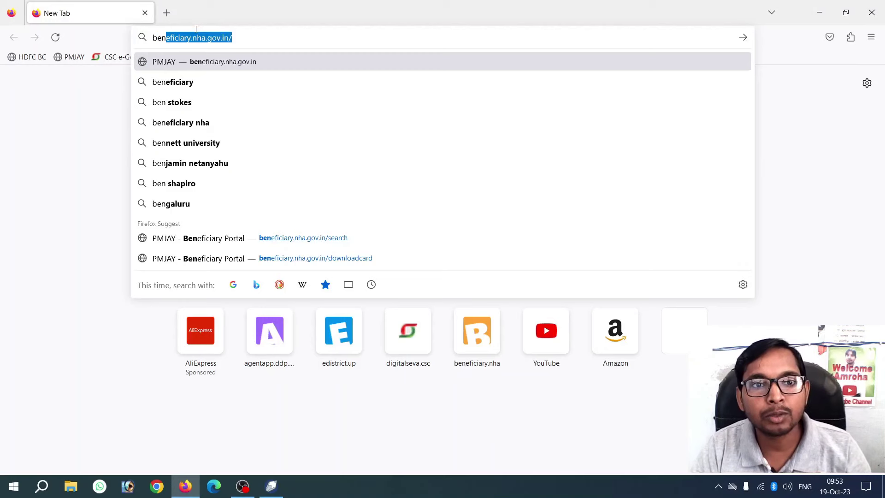
pyautogui.press('Return')
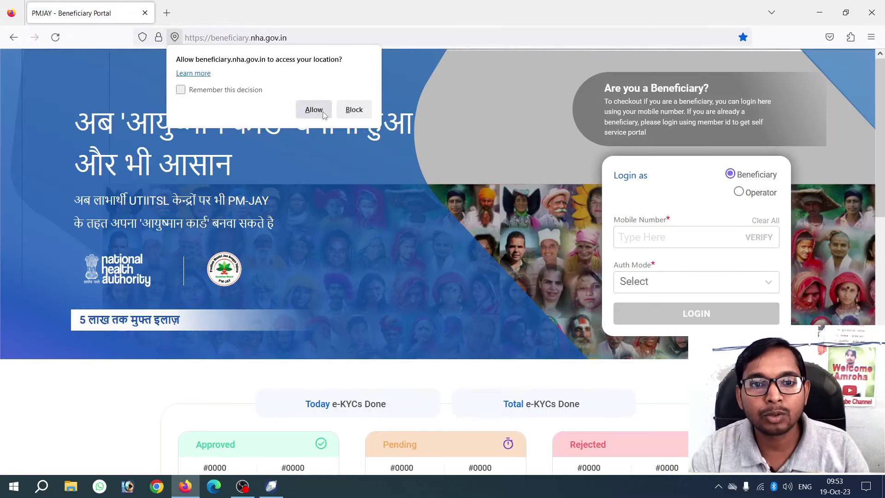
# Step: Allow location access, switch the login form to Operator, then go back from the signup page
pyautogui.click(321, 111)
pyautogui.click(737, 192)
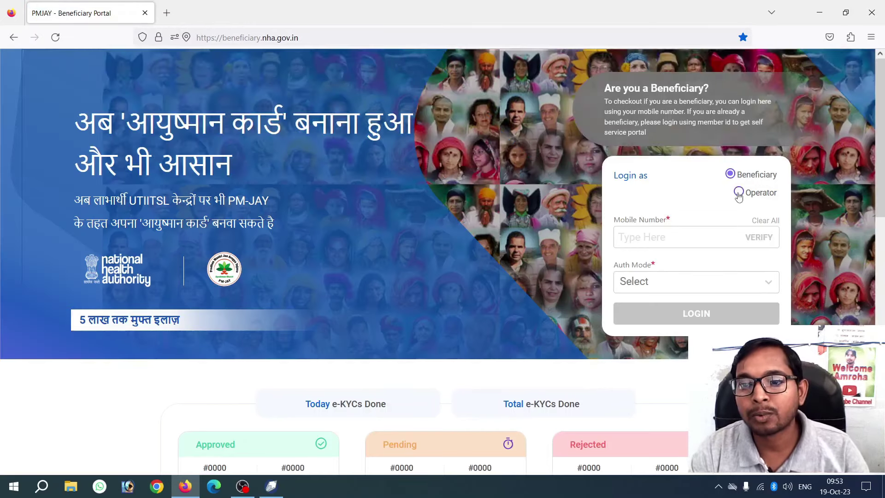
pyautogui.click(342, 109)
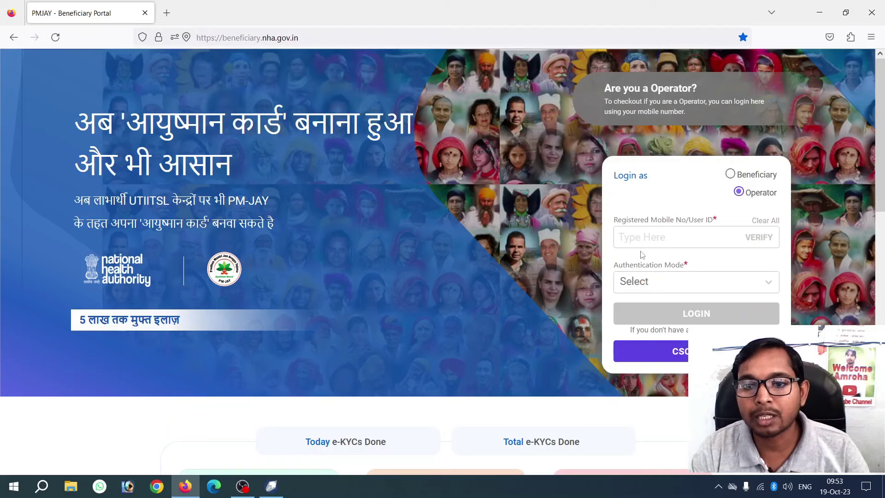
pyautogui.click(683, 241)
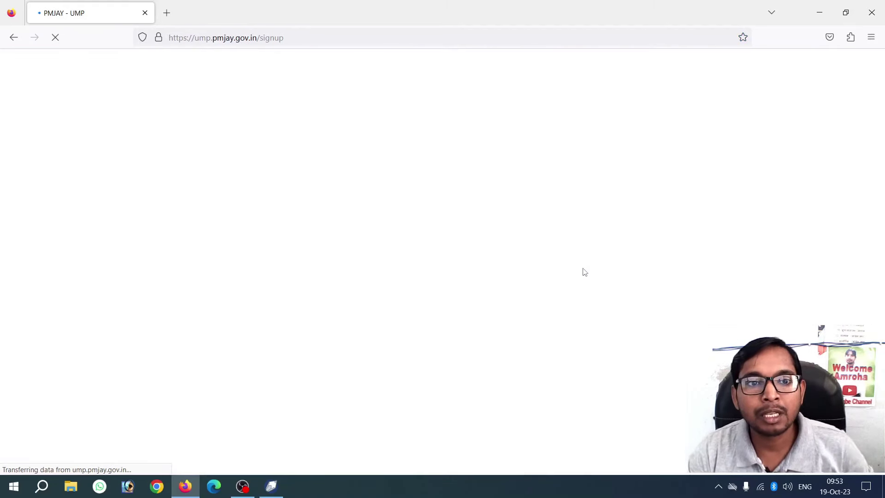
pyautogui.click(14, 38)
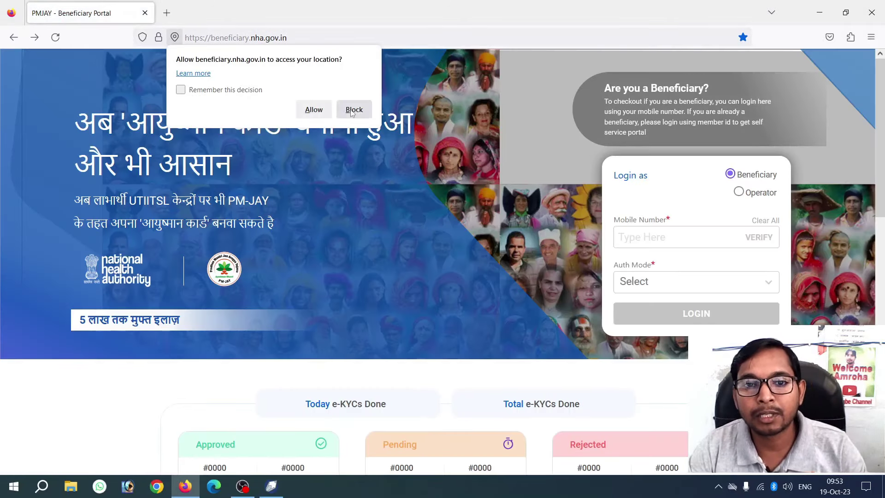
# Step: Allow location again, reselect Operator login and start the CSC login
pyautogui.click(431, 144)
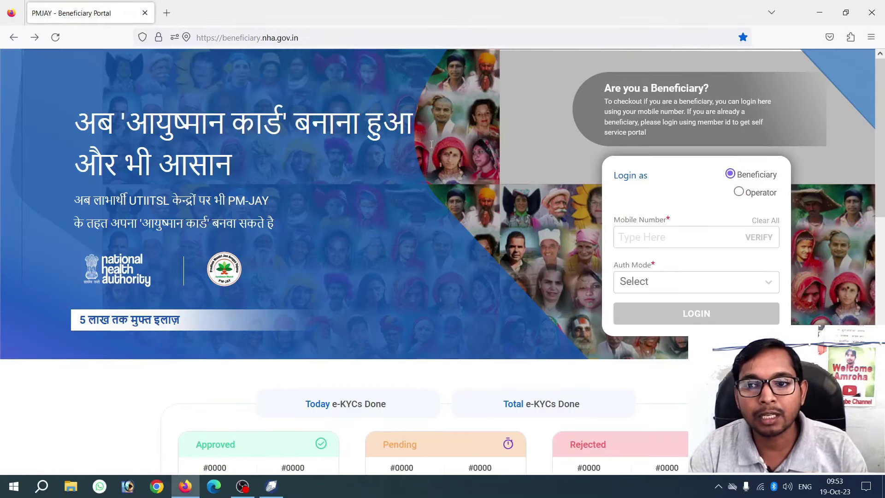
pyautogui.click(739, 192)
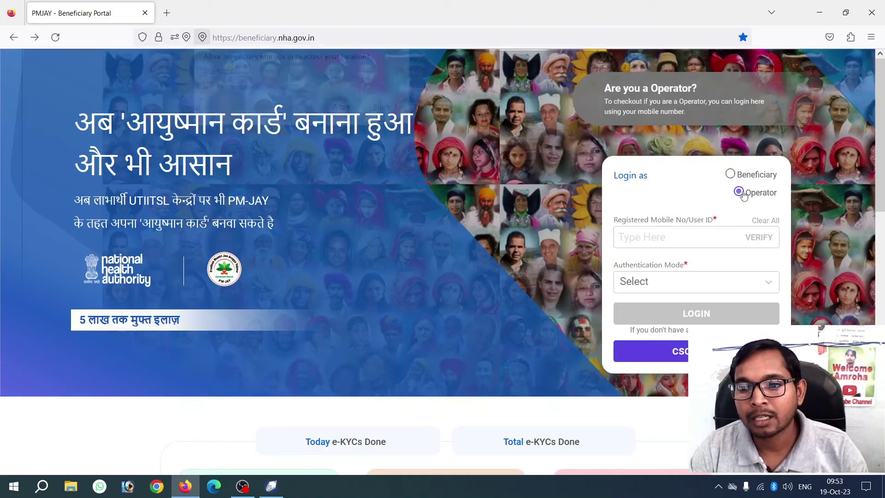
pyautogui.click(673, 355)
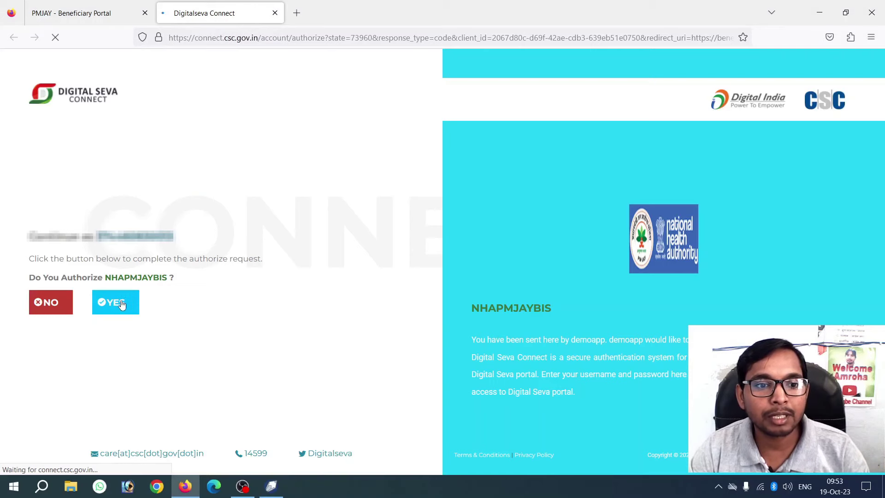
# Step: Authorize NHAPMJAYBIS, then verify the CSC login with the received OTP and captcha text
pyautogui.click(121, 303)
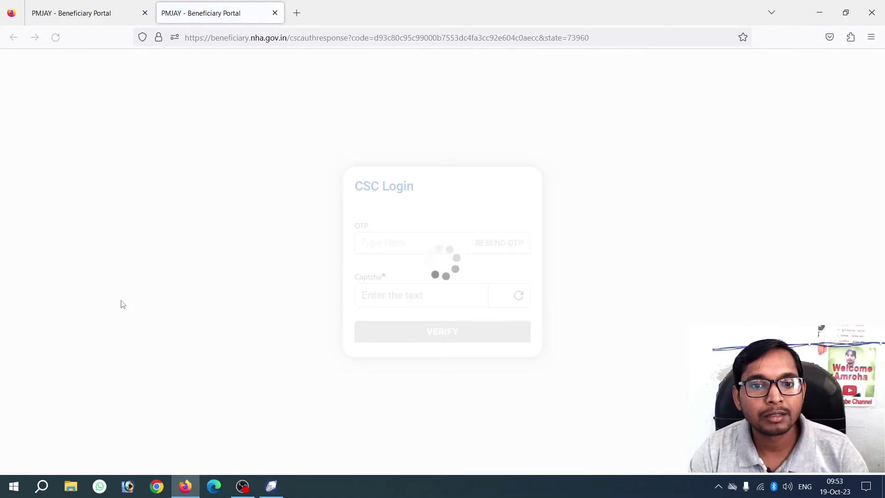
pyautogui.click(393, 243)
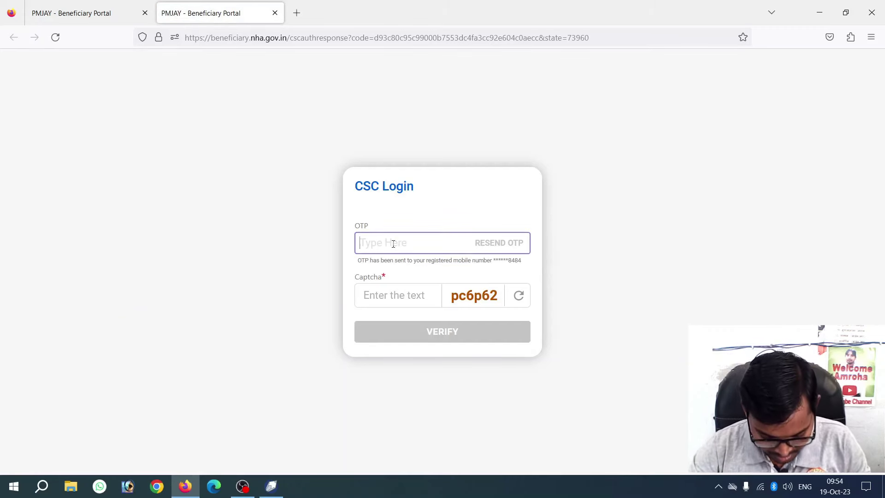
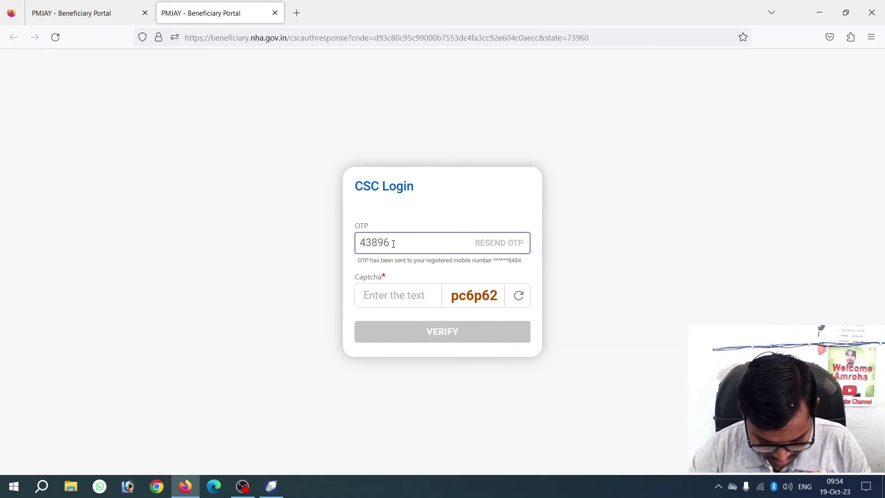
pyautogui.click(383, 292)
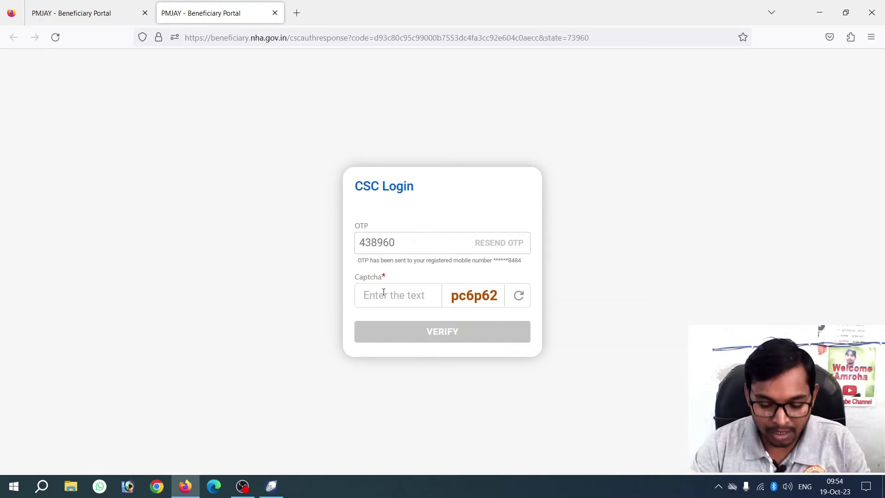
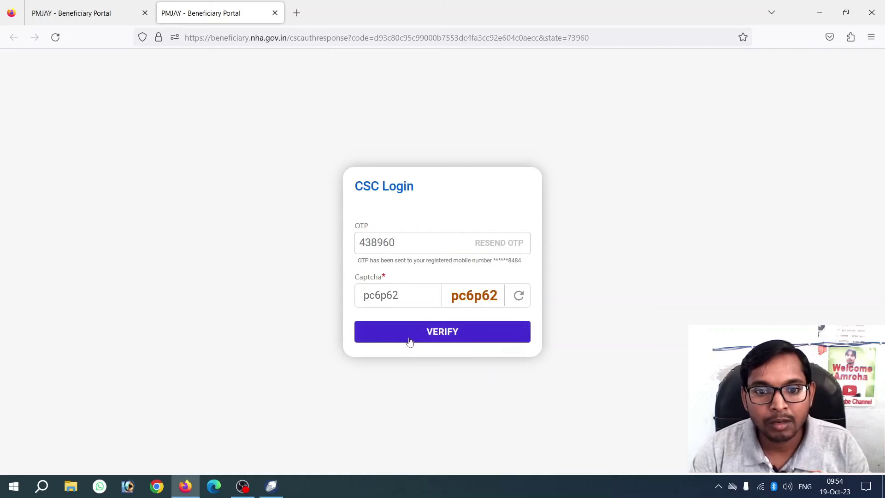
pyautogui.click(421, 333)
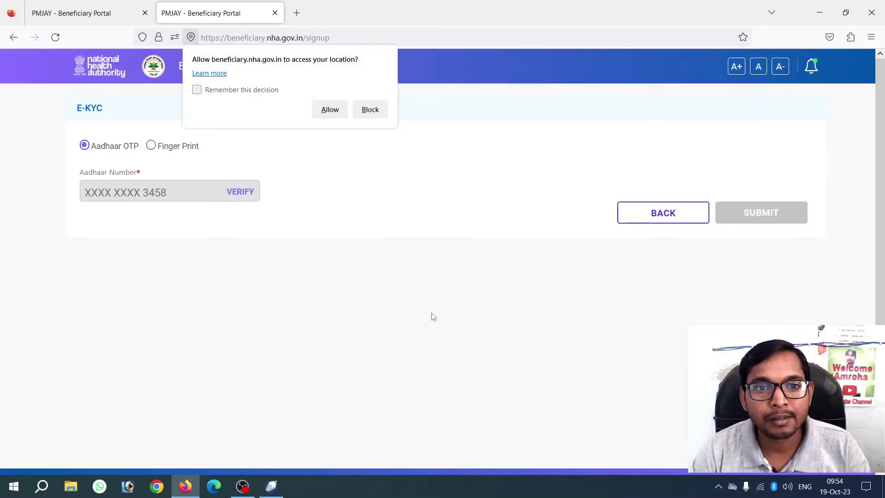
# Step: Allow location, verify the Aadhaar number by OTP with ABHA consent accepted, and submit
pyautogui.click(330, 110)
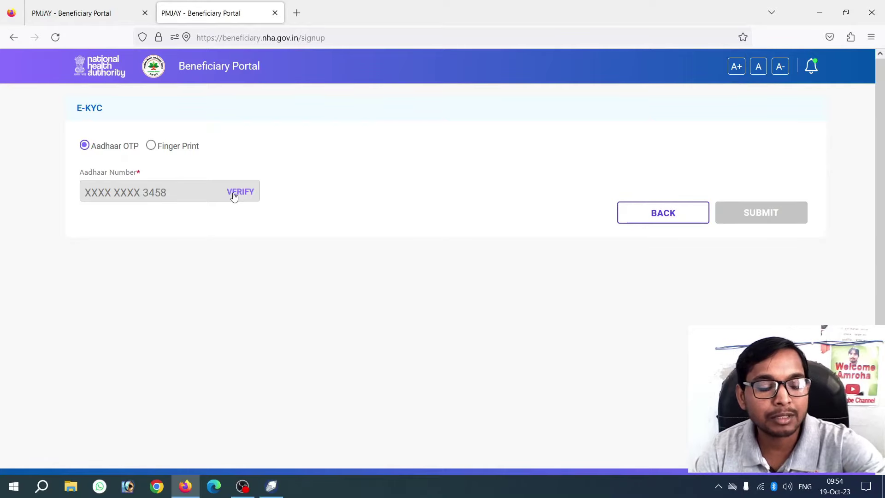
pyautogui.click(234, 196)
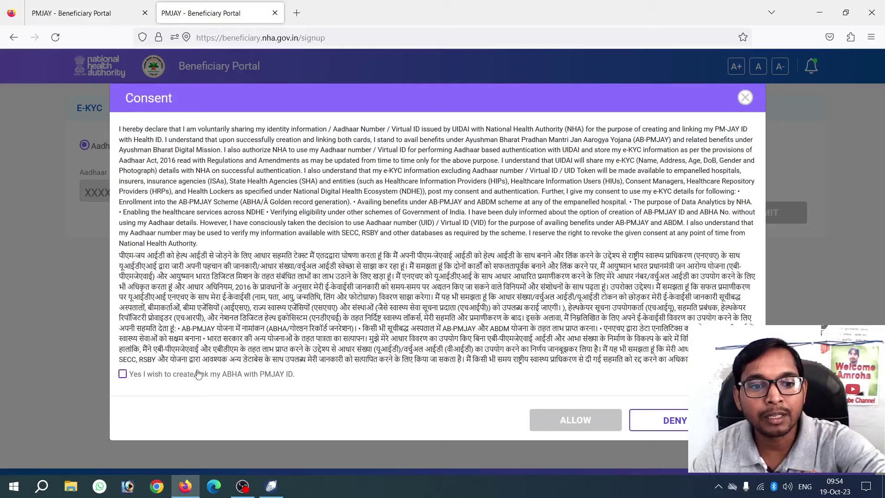
pyautogui.click(198, 374)
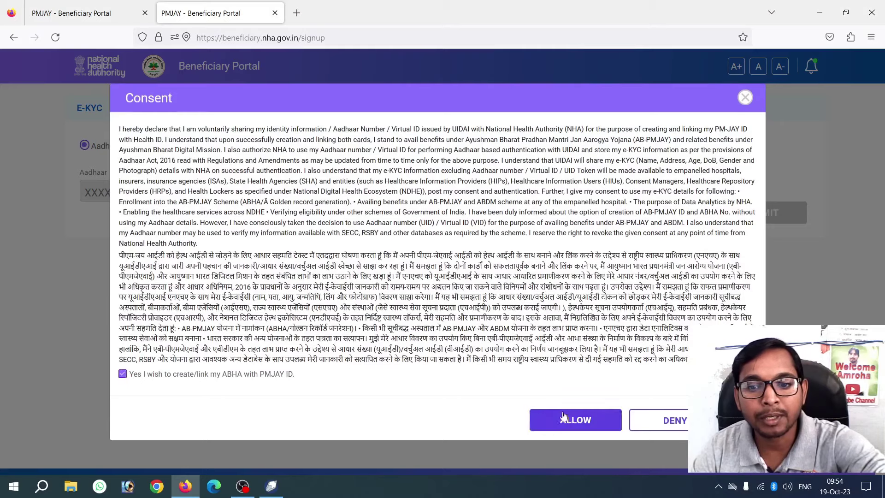
pyautogui.click(563, 417)
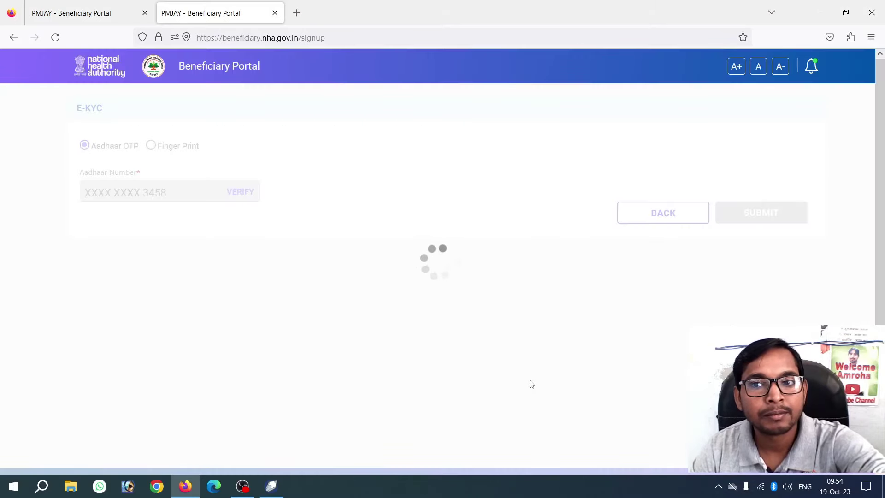
pyautogui.click(289, 188)
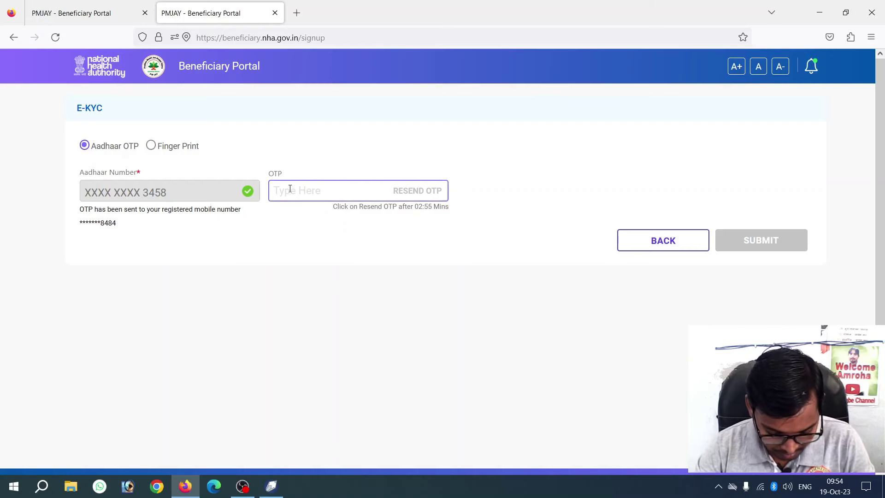
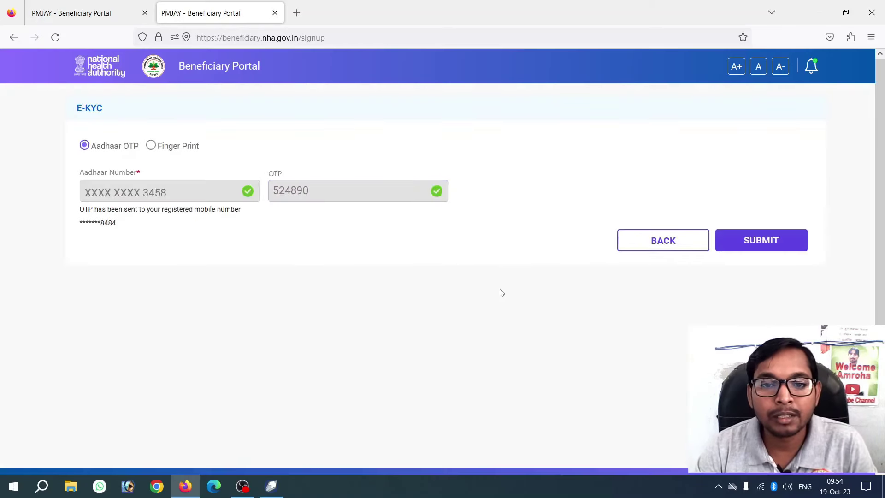
pyautogui.click(791, 241)
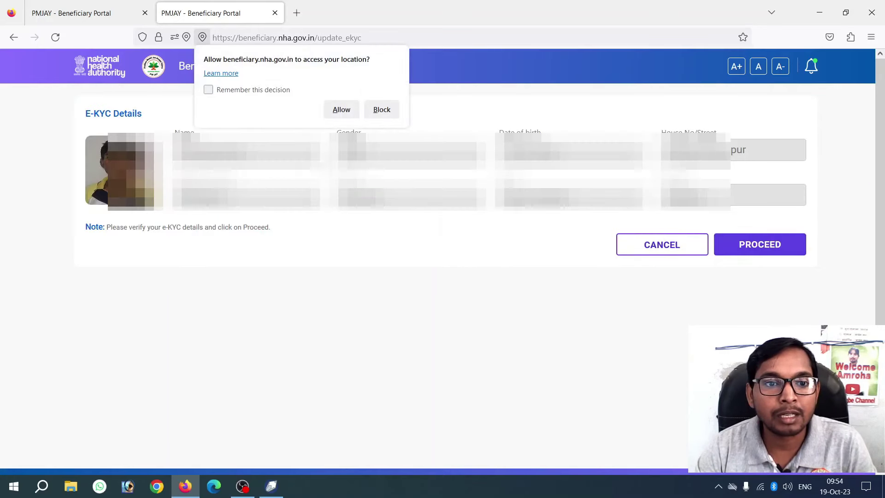
# Step: Allow location, confirm the E-KYC details with PROCEED, and acknowledge the success message
pyautogui.click(343, 112)
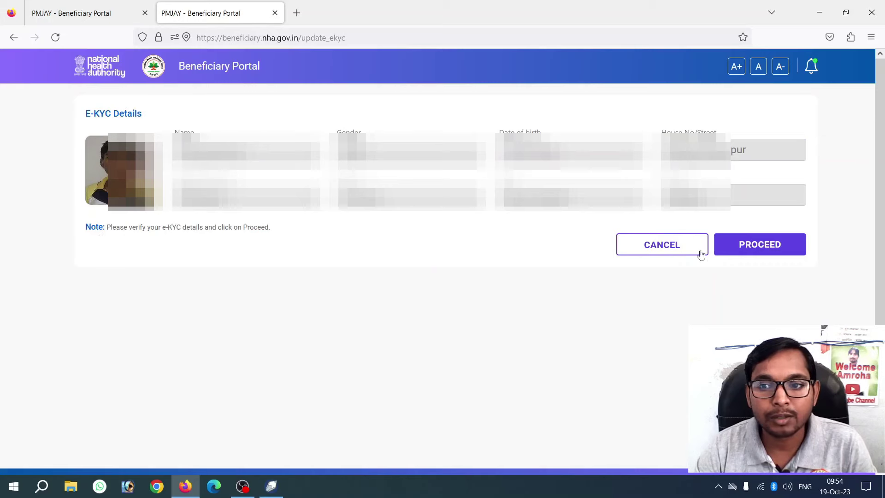
pyautogui.click(763, 249)
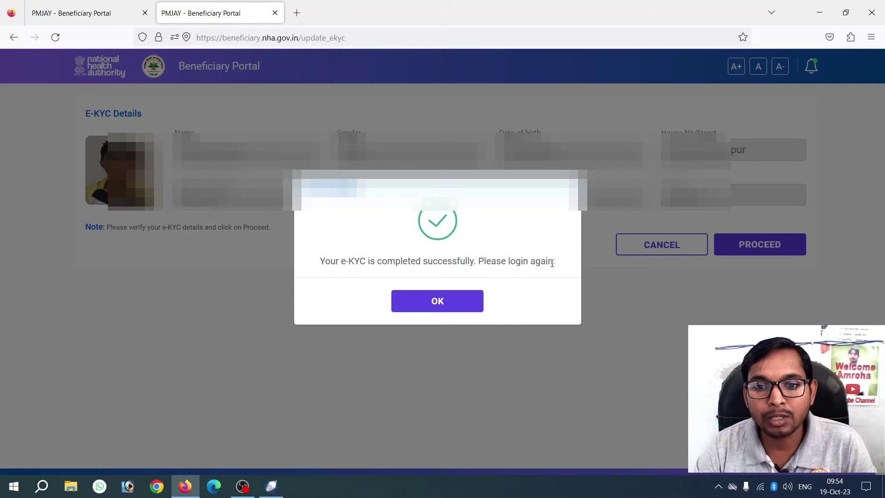
pyautogui.click(433, 301)
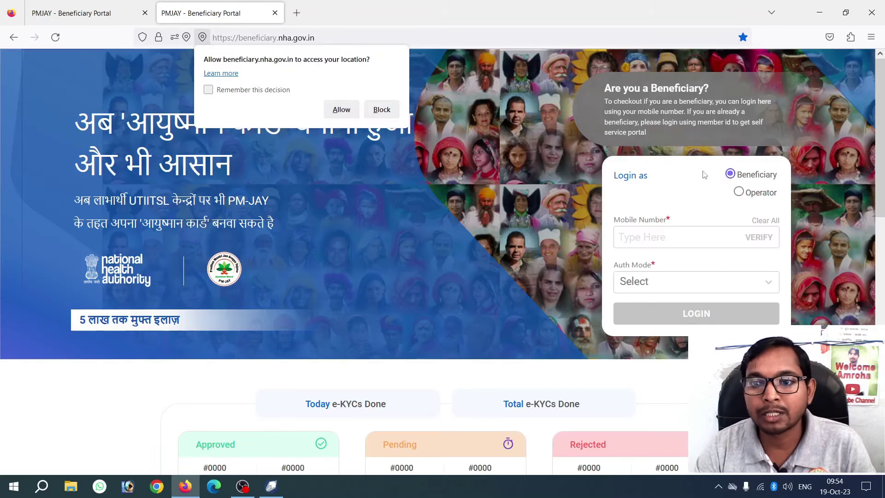
# Step: Switch to Operator login and start the CSC operator login again
pyautogui.click(738, 192)
pyautogui.click(658, 237)
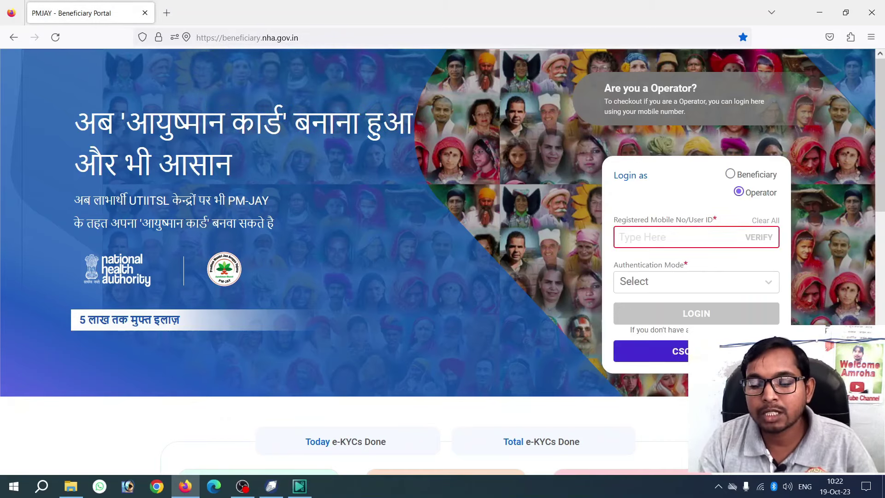
pyautogui.click(705, 351)
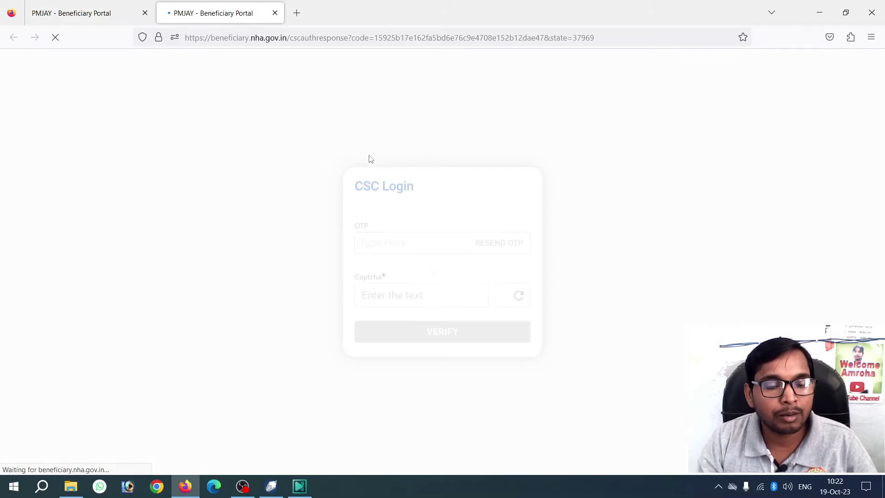
# Step: Submit the CSC OTP and a corrected captcha, then return to the authentication mode choices
pyautogui.click(393, 243)
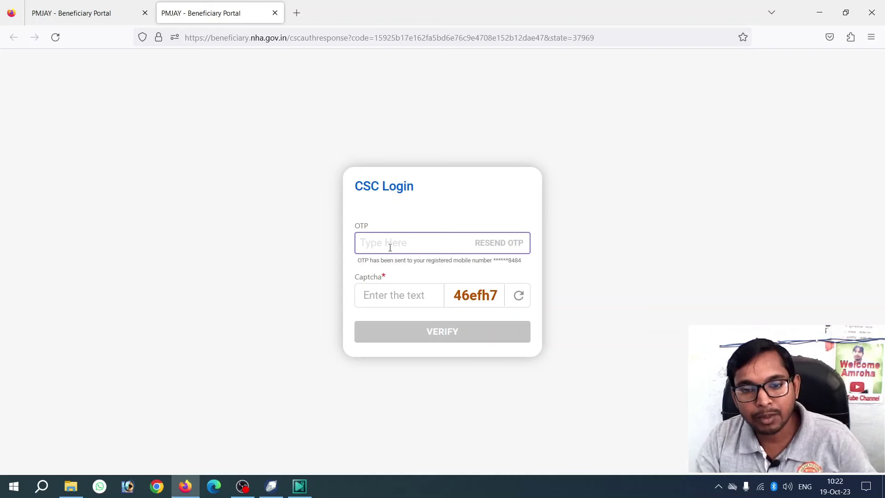
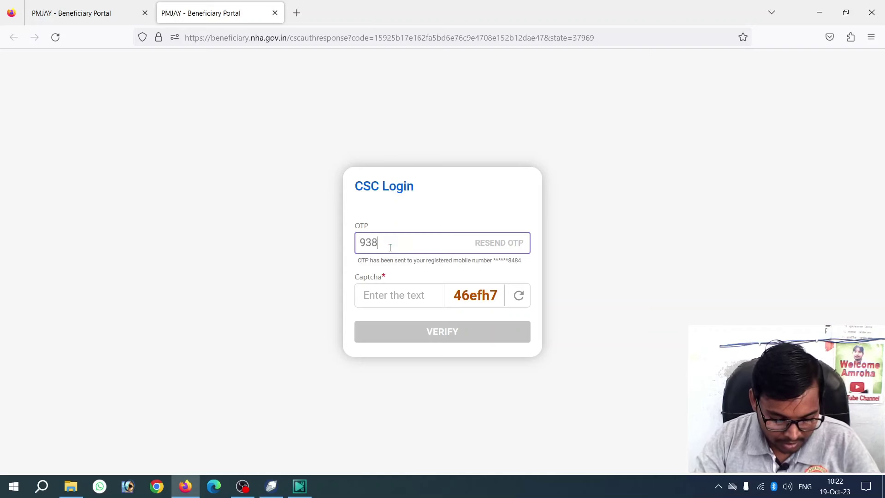
pyautogui.click(389, 294)
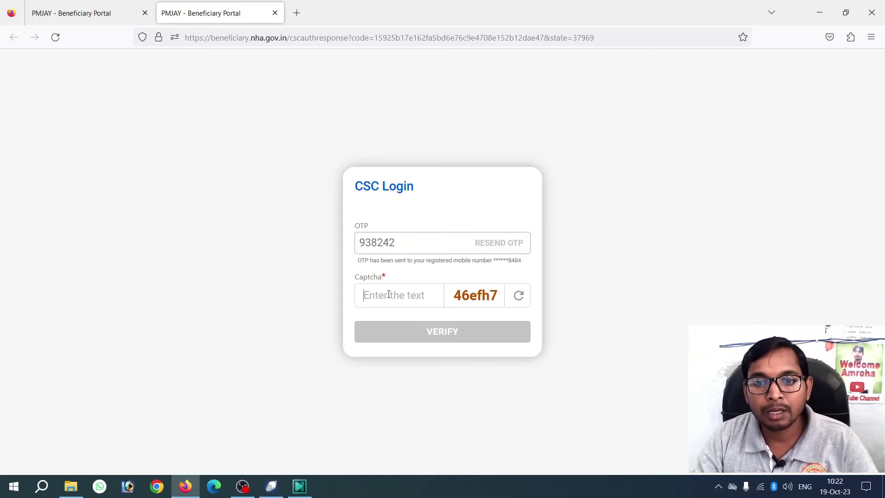
pyautogui.write('46e')
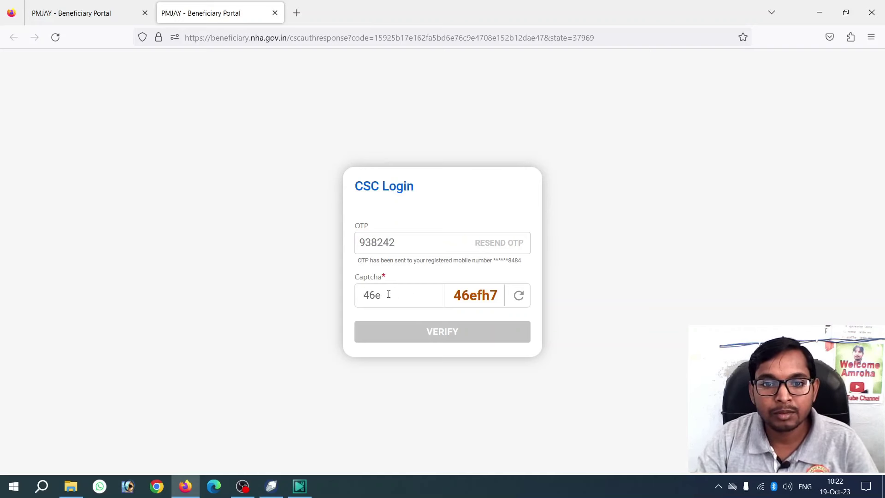
pyautogui.write('fg')
pyautogui.press('BackSpace')
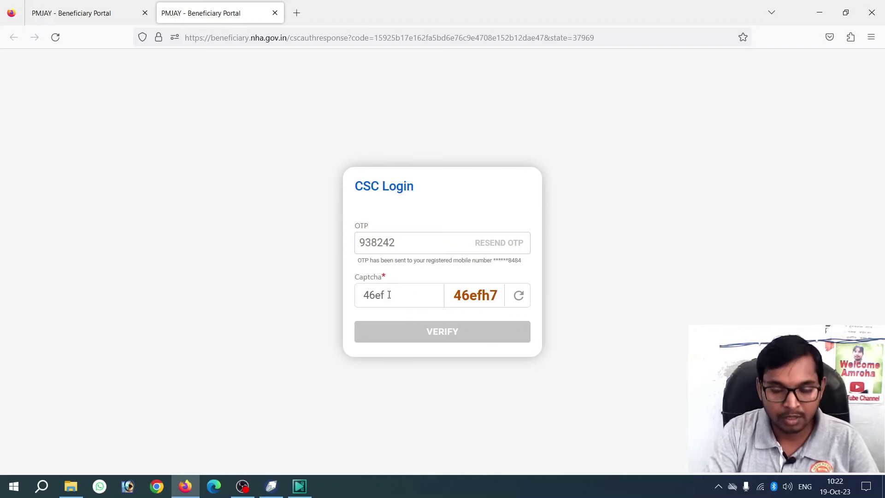
pyautogui.write('h7')
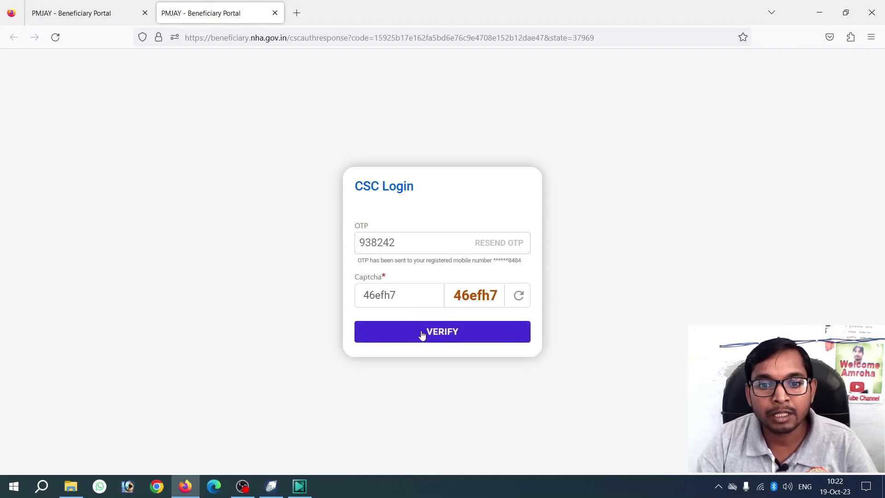
pyautogui.click(421, 333)
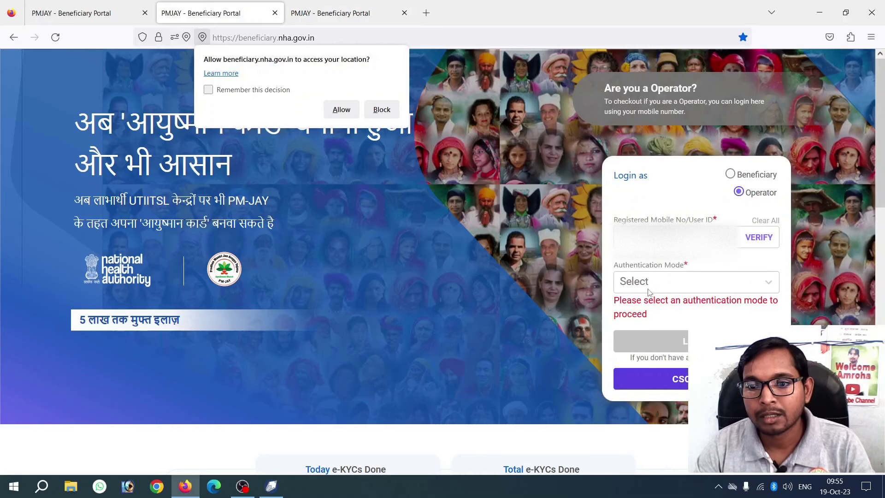
pyautogui.click(659, 283)
pyautogui.click(659, 282)
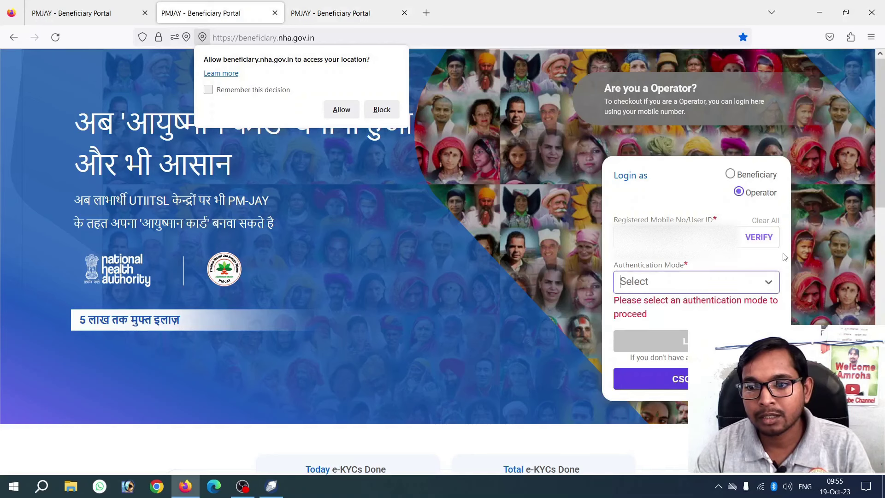
# Step: Verify the operator user ID, choose Mobile_OTP, and log in with the OTP and captcha
pyautogui.click(758, 237)
pyautogui.click(680, 283)
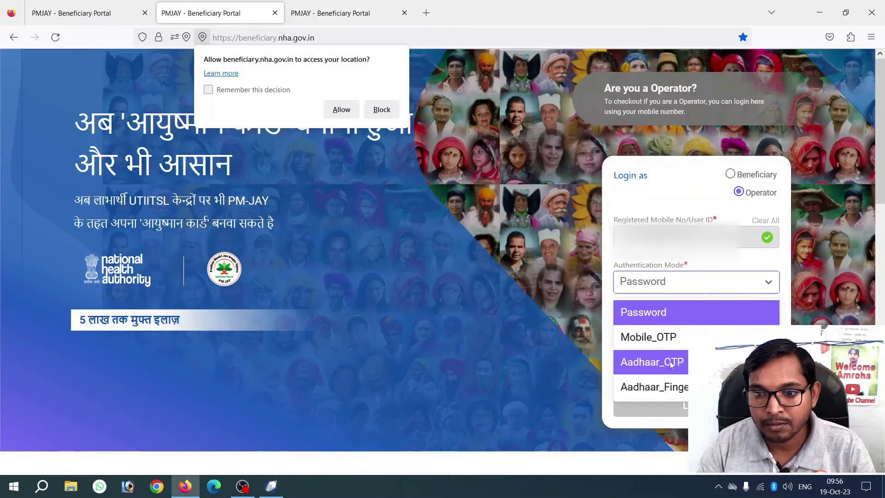
pyautogui.click(664, 338)
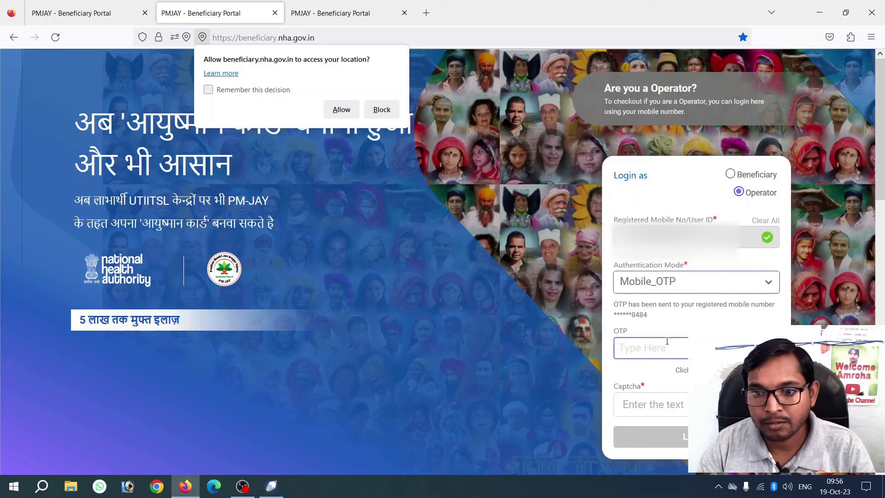
pyautogui.click(666, 341)
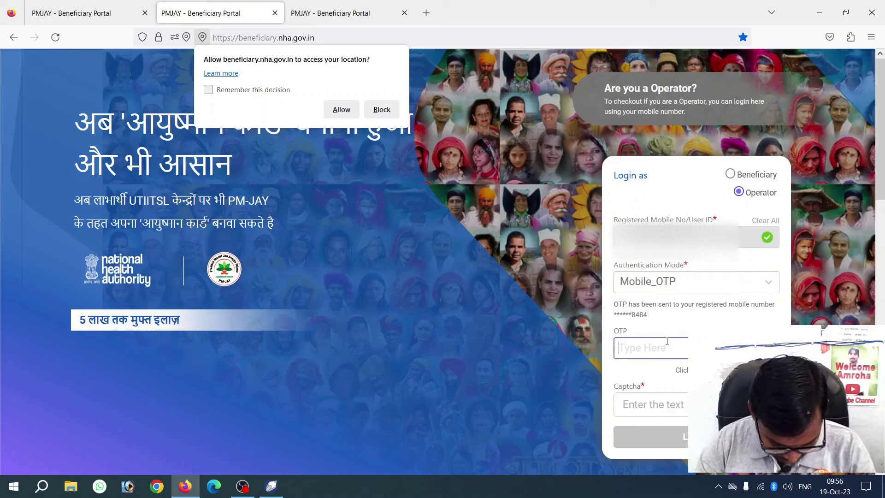
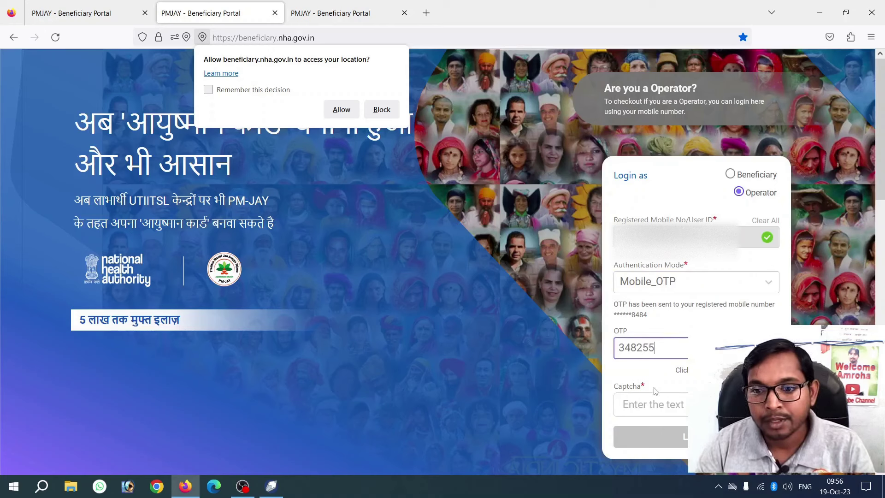
pyautogui.click(649, 399)
pyautogui.write('f')
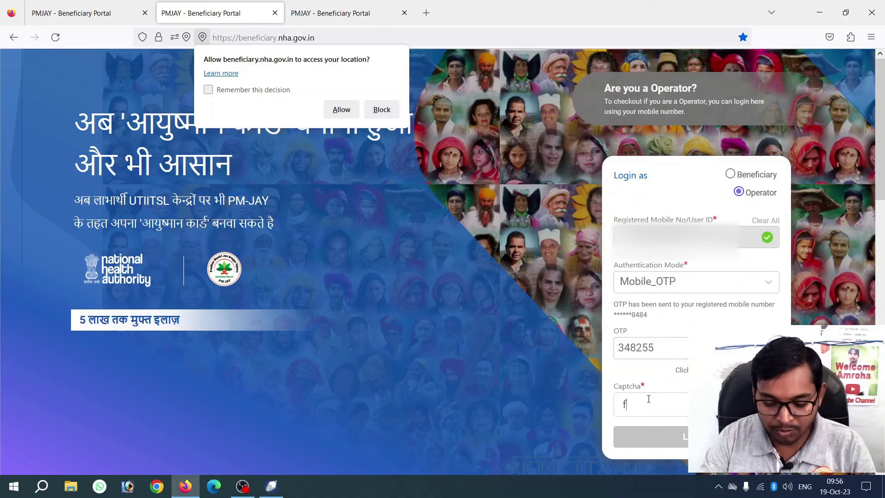
pyautogui.write('p53')
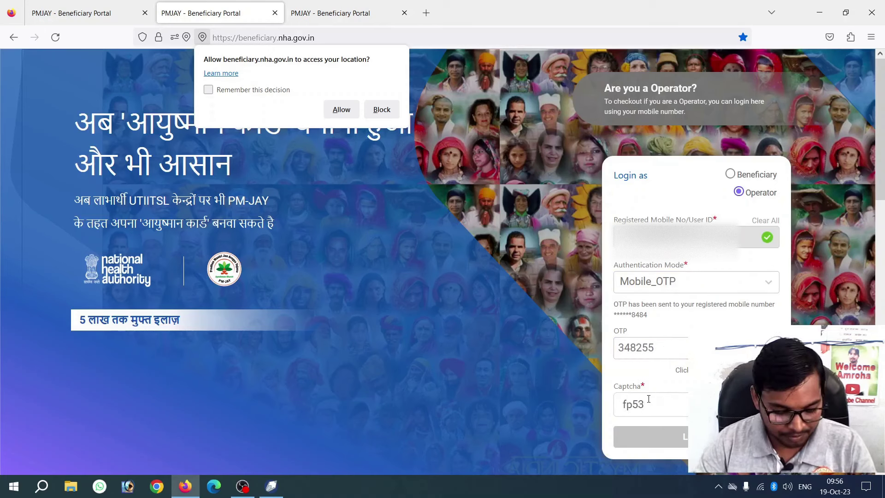
pyautogui.write('xc')
pyautogui.press('Return')
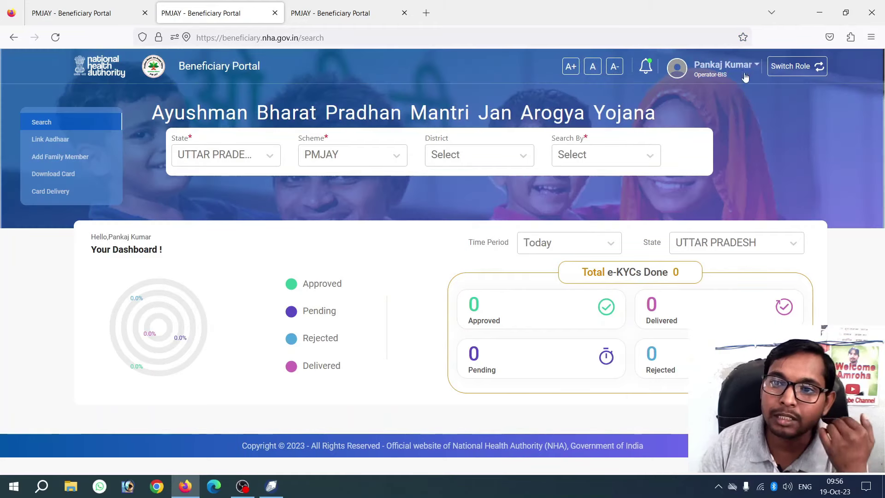
# Step: Open the Update Profile page from the operator account menu and allow location access
pyautogui.click(748, 67)
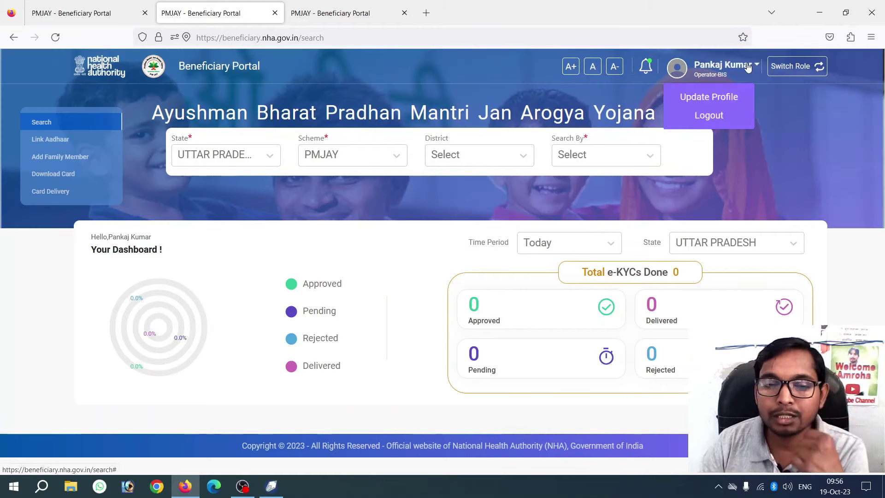
pyautogui.click(747, 67)
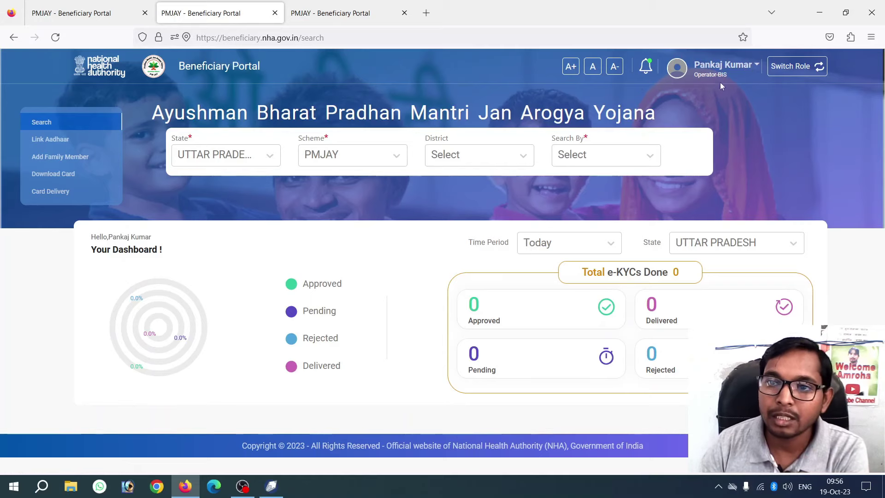
pyautogui.click(722, 67)
pyautogui.click(705, 97)
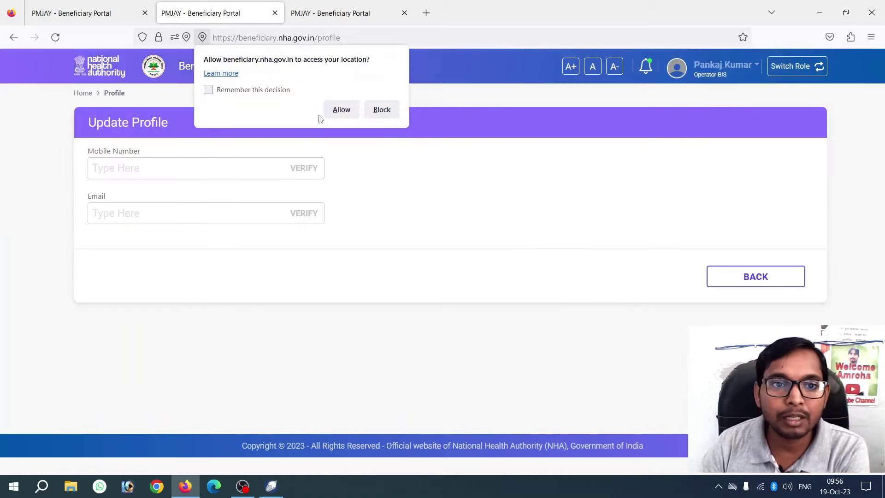
pyautogui.click(353, 112)
pyautogui.click(198, 168)
pyautogui.click(441, 192)
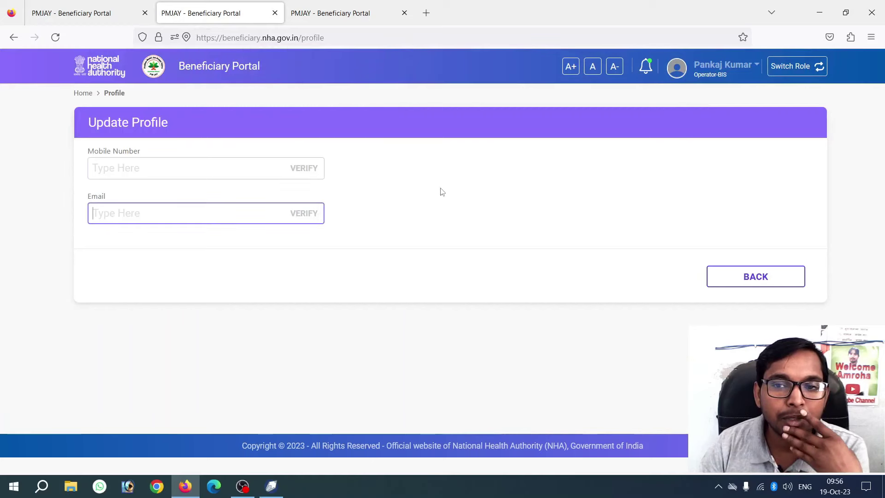
# Step: Keep SHA Operations in Switch Roles, dismiss it, and return Home to the search dashboard
pyautogui.click(795, 69)
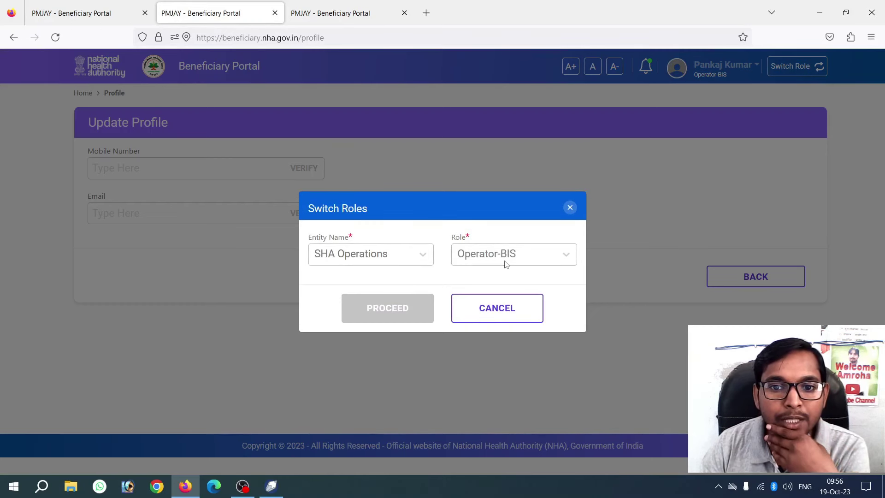
pyautogui.click(387, 262)
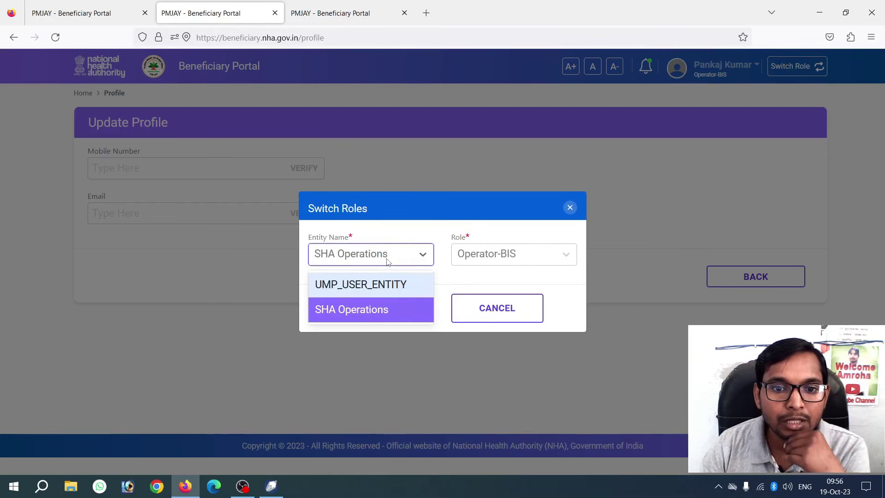
pyautogui.click(387, 261)
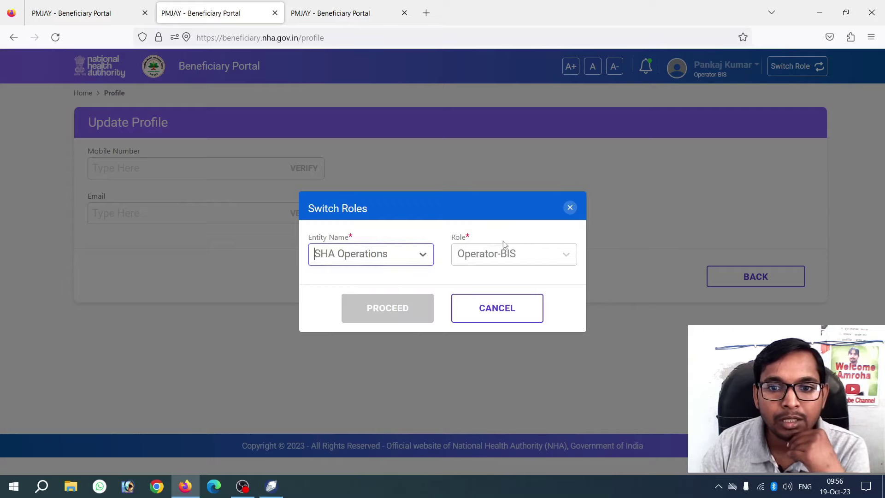
pyautogui.click(569, 209)
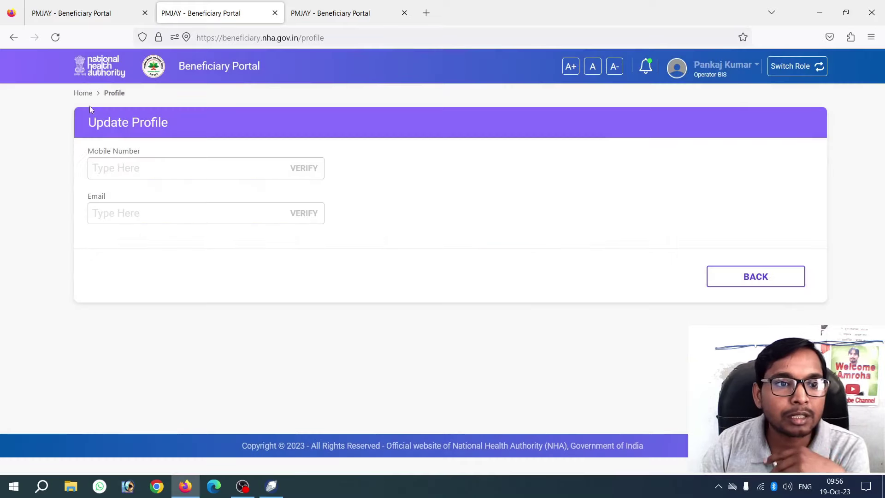
pyautogui.click(83, 93)
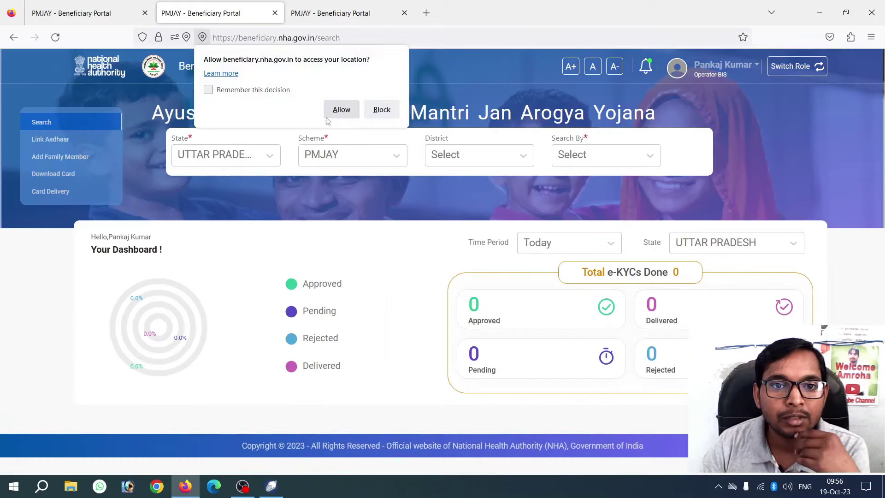
pyautogui.click(344, 115)
# Step: Search district AMROHA by Aadhaar Number using the family member's Aadhaar number and review results
pyautogui.click(374, 153)
pyautogui.click(450, 152)
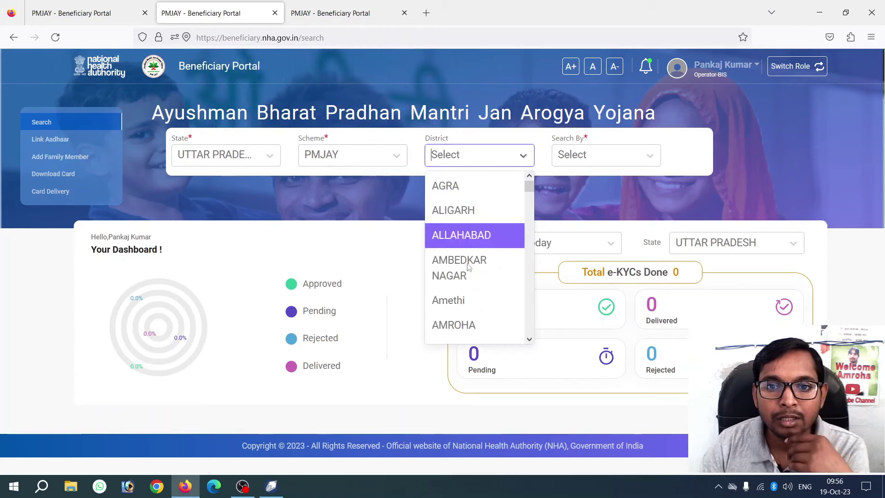
pyautogui.click(456, 325)
pyautogui.click(587, 154)
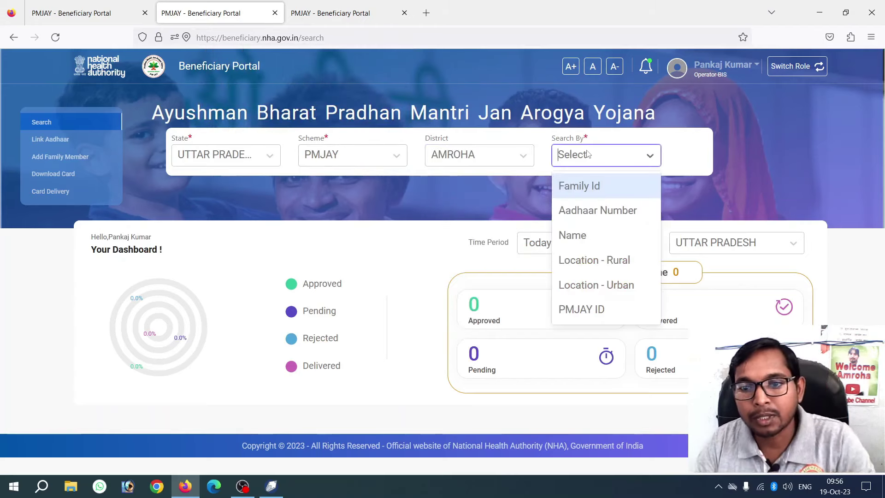
pyautogui.click(597, 208)
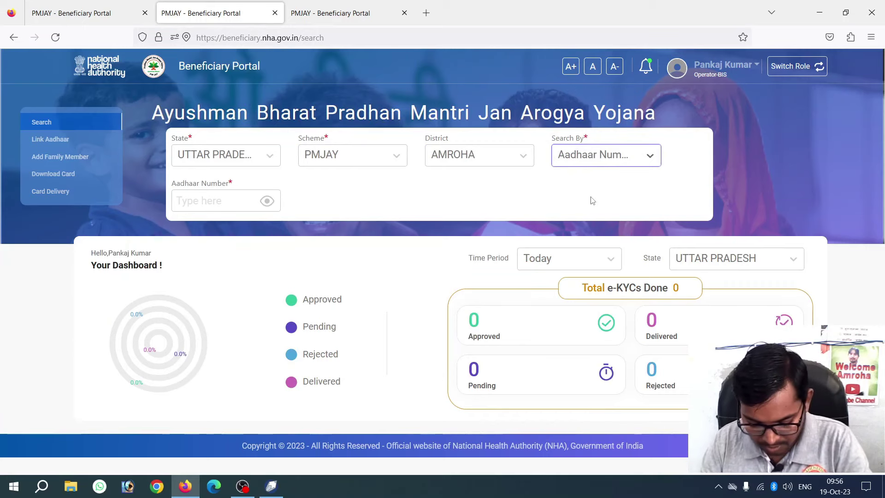
pyautogui.click(198, 202)
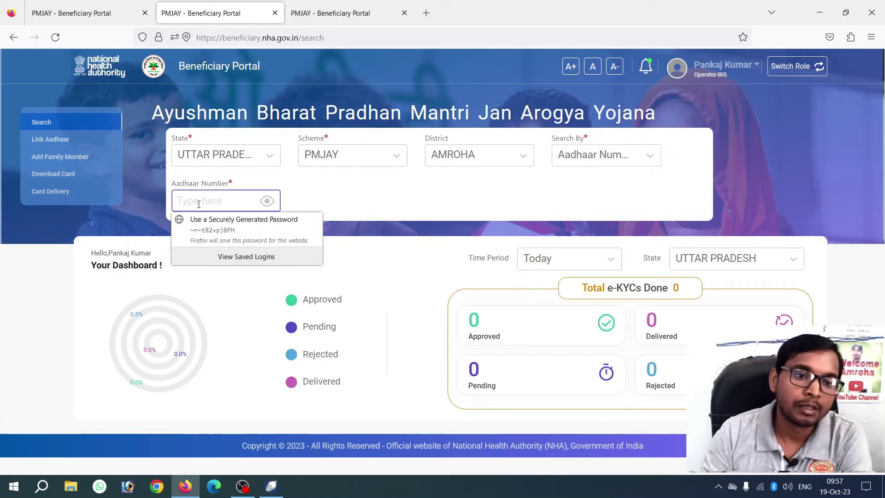
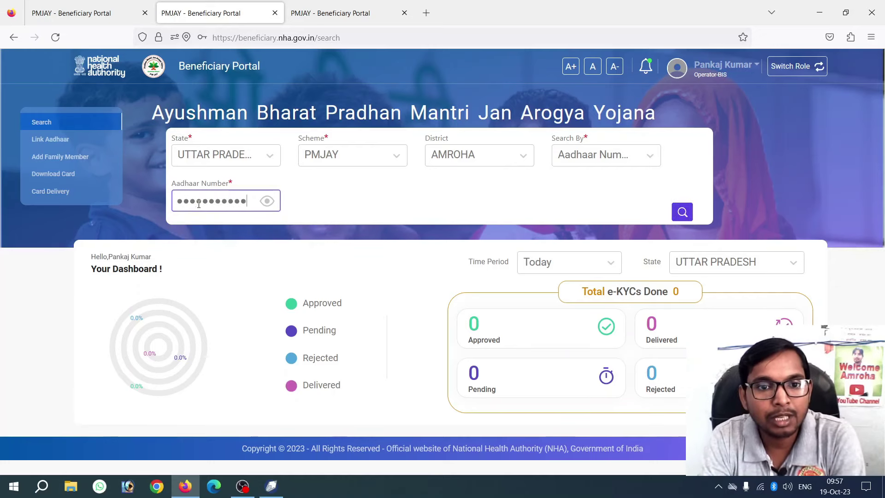
pyautogui.click(678, 216)
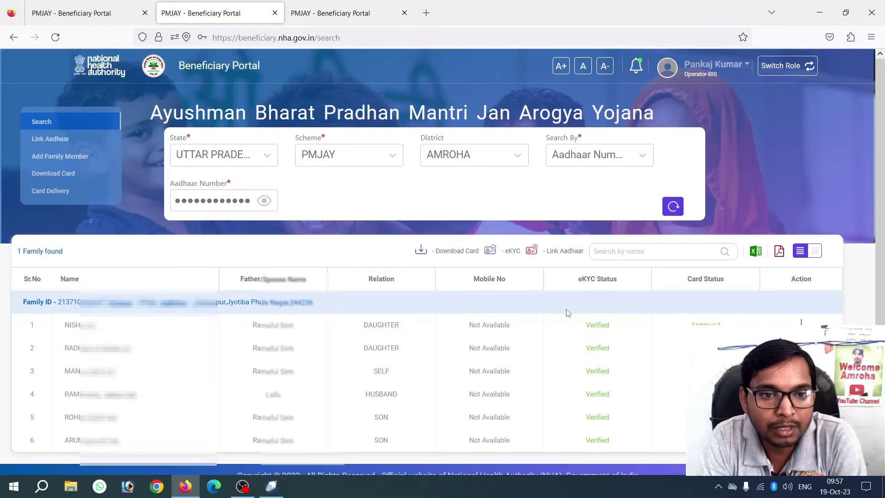
pyautogui.scroll(-1, 567, 312)
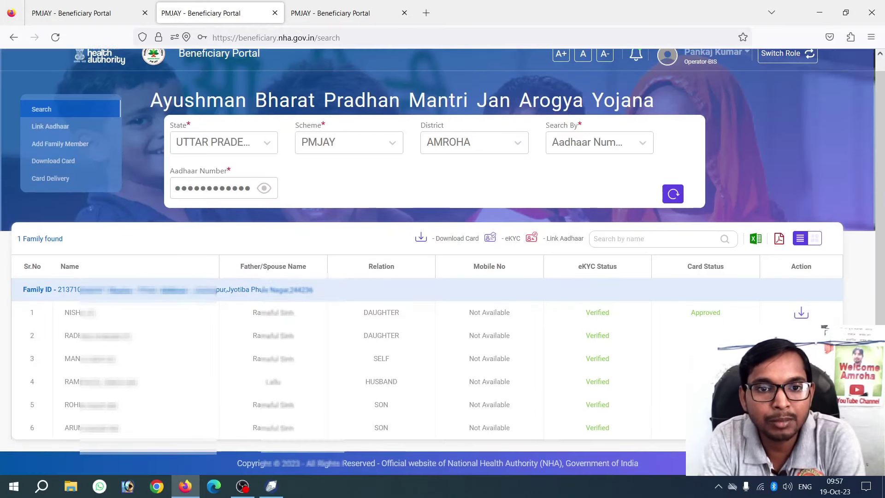
# Step: Open card download for the approved member, dismiss the prompts, and select the first card
pyautogui.click(800, 313)
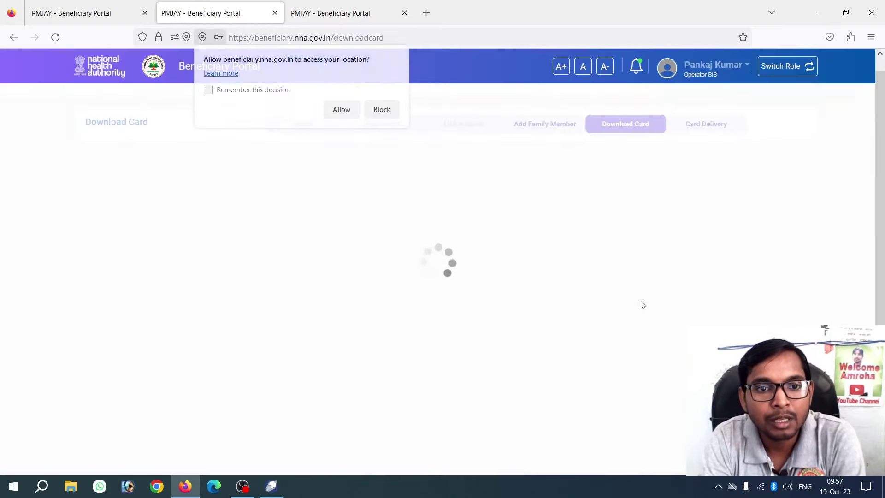
pyautogui.click(342, 108)
pyautogui.click(276, 228)
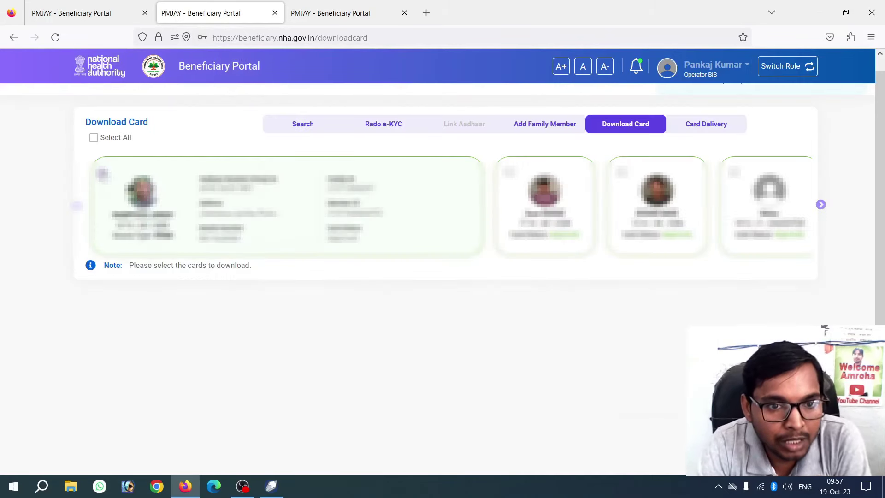
pyautogui.click(102, 174)
# Step: Choose the authenticating family member with Aadhaar OTP, verify, and allow ABHA consent
pyautogui.click(171, 344)
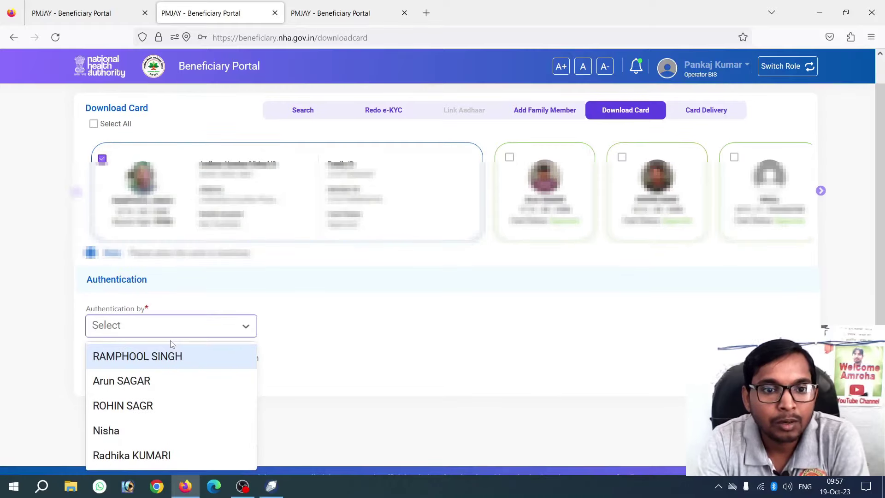
pyautogui.click(164, 359)
pyautogui.click(120, 359)
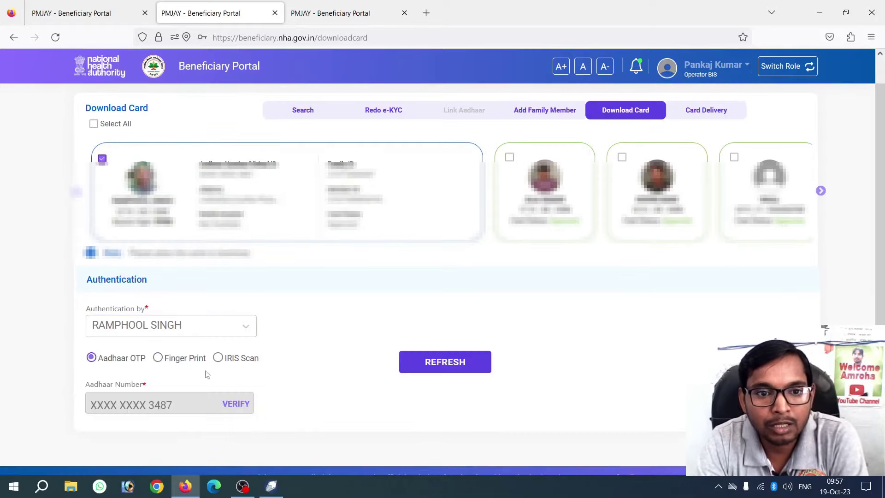
pyautogui.click(231, 403)
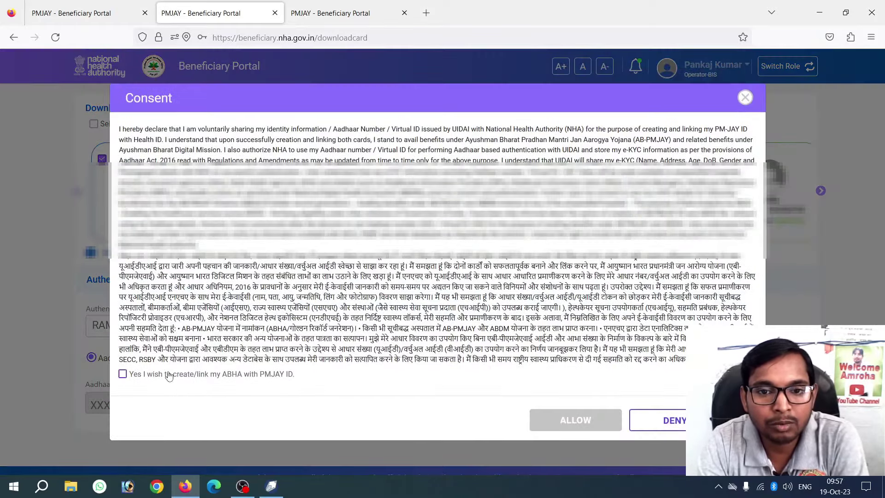
pyautogui.click(169, 374)
pyautogui.click(558, 422)
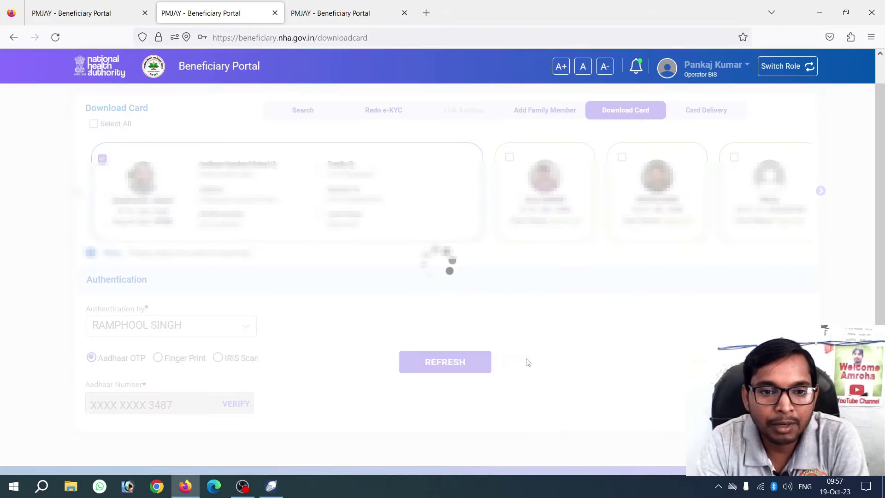
pyautogui.click(286, 402)
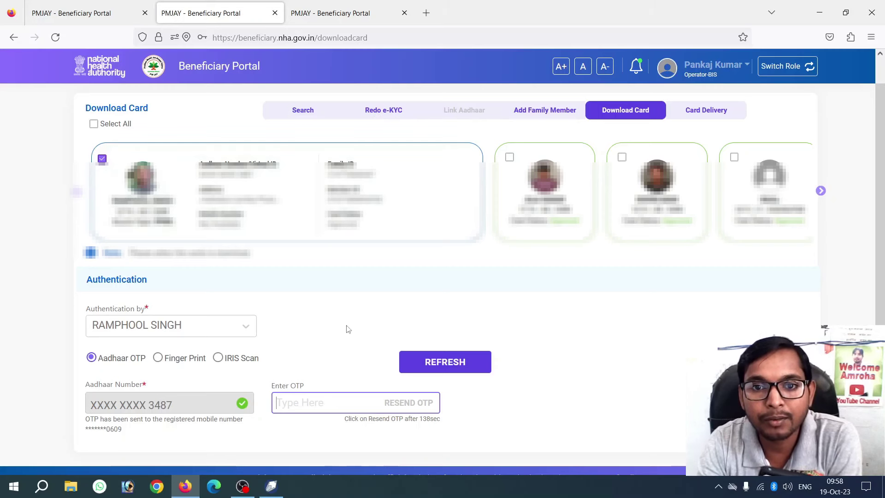
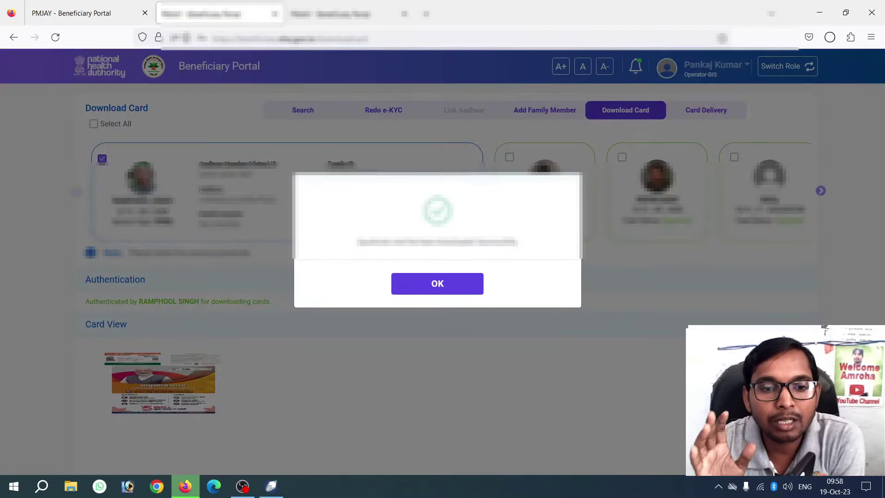
# Step: Open the downloaded first card PDF, return to the portal and dismiss the success message
pyautogui.click(439, 284)
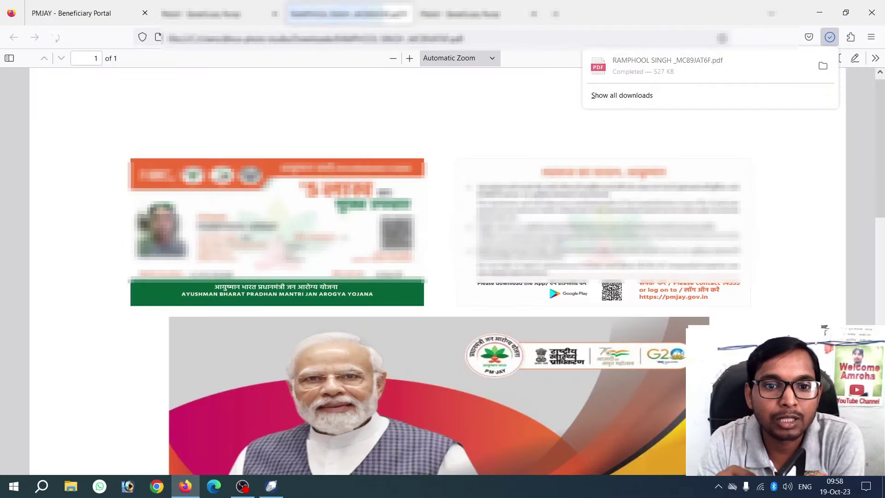
pyautogui.click(217, 13)
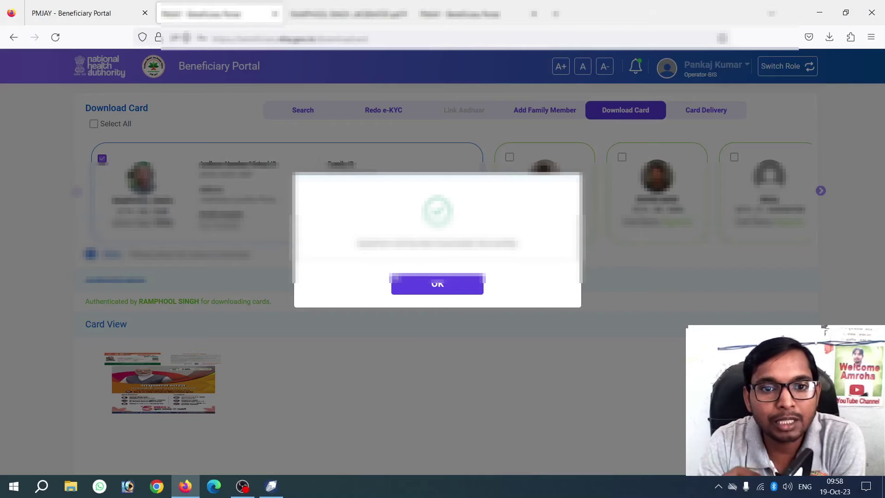
pyautogui.click(428, 288)
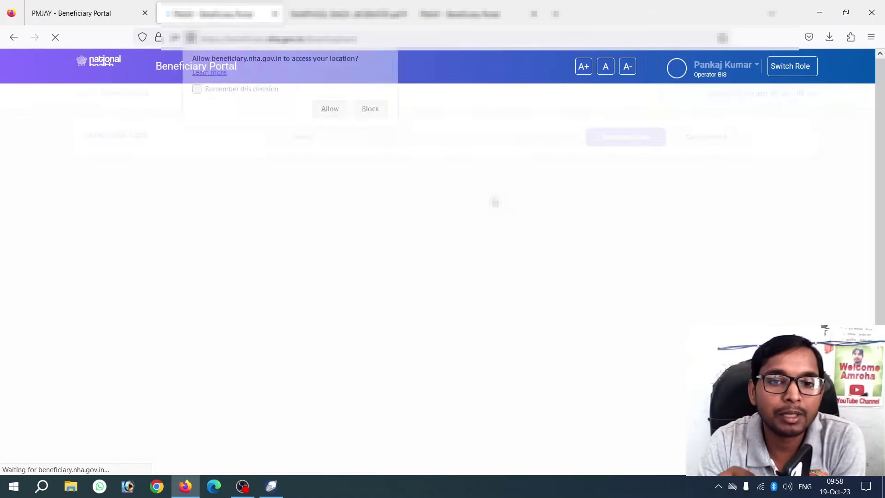
pyautogui.click(336, 111)
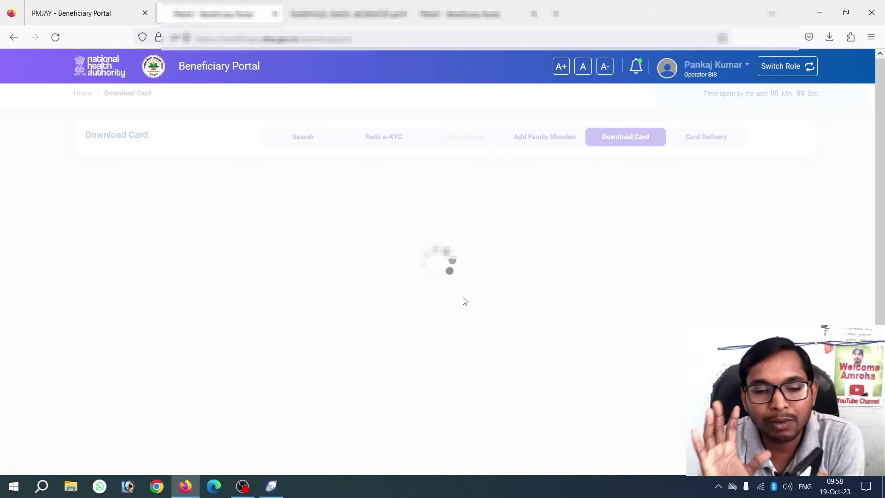
# Step: Visit the Redo e-KYC page, then reopen Download Card, allowing location access each time
pyautogui.click(382, 137)
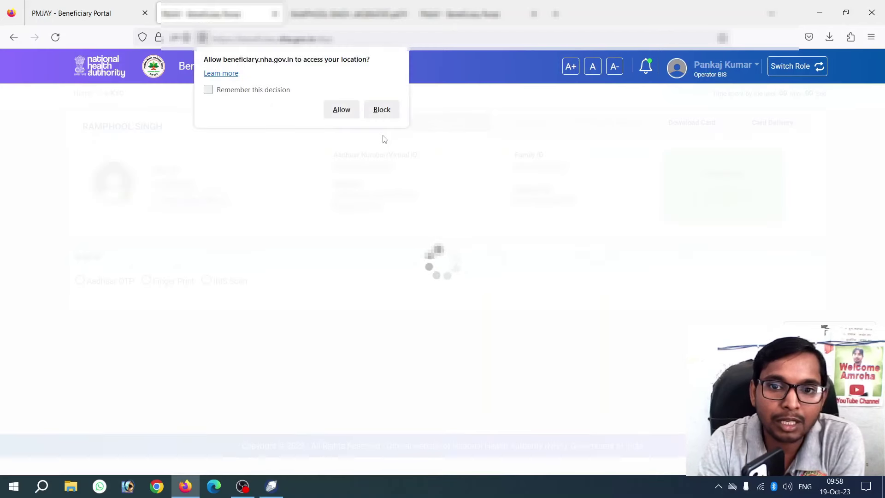
pyautogui.click(341, 110)
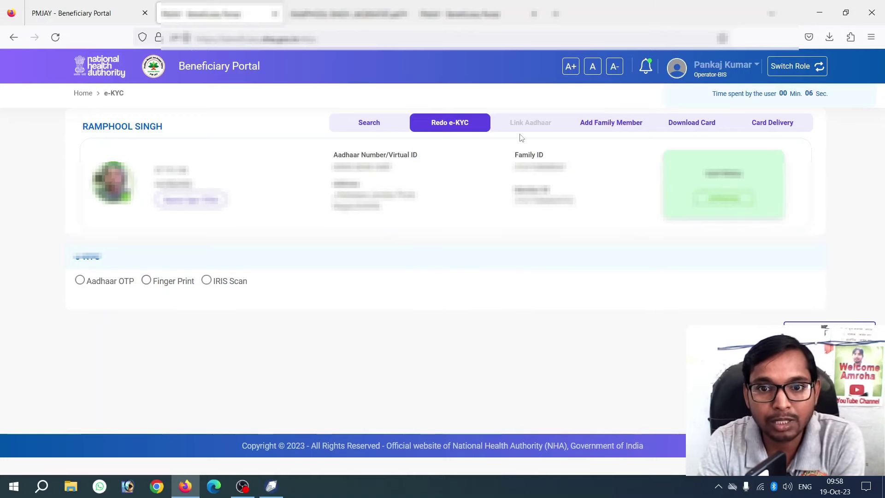
pyautogui.click(690, 122)
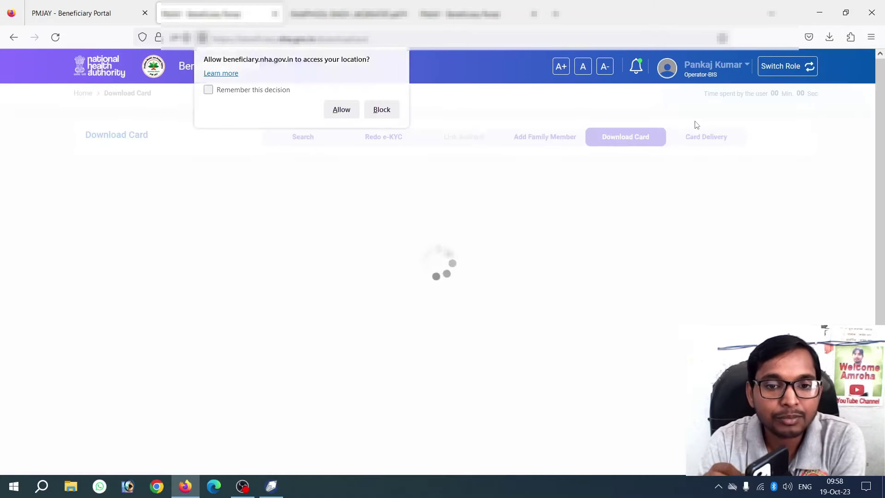
pyautogui.click(338, 111)
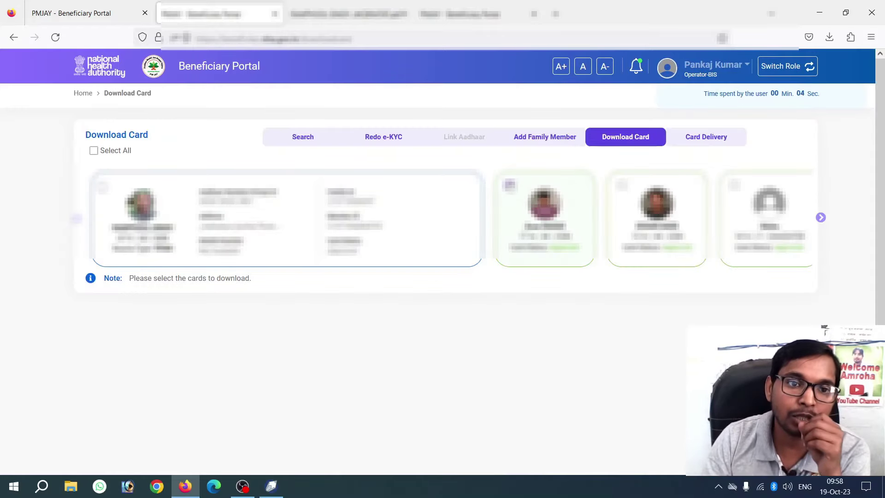
# Step: Tick the second, third and fourth members' cards, dismissing the card status notice
pyautogui.click(509, 185)
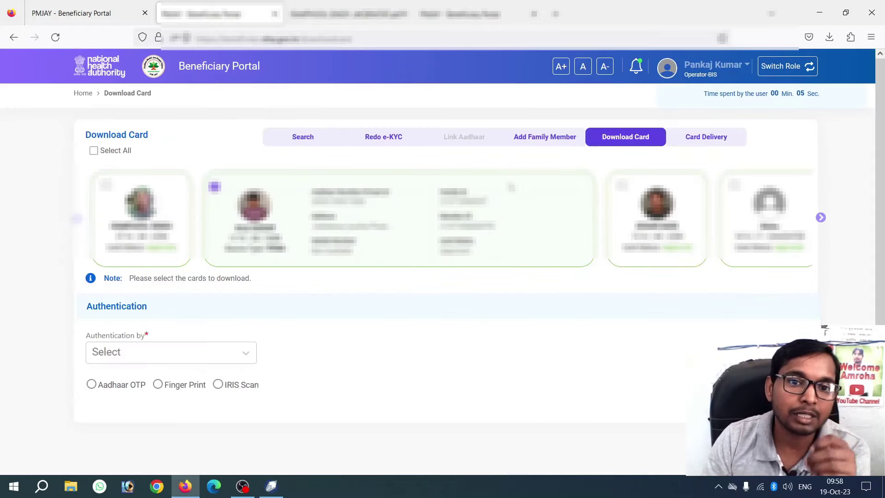
pyautogui.click(93, 151)
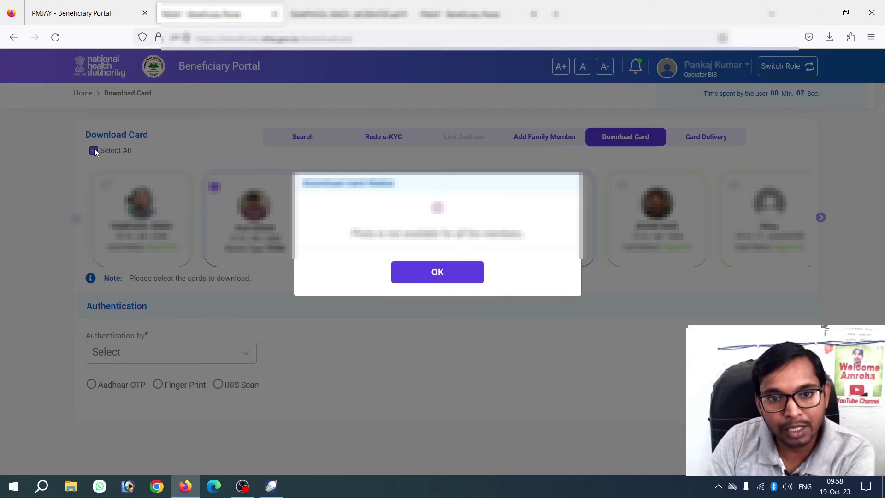
pyautogui.click(424, 276)
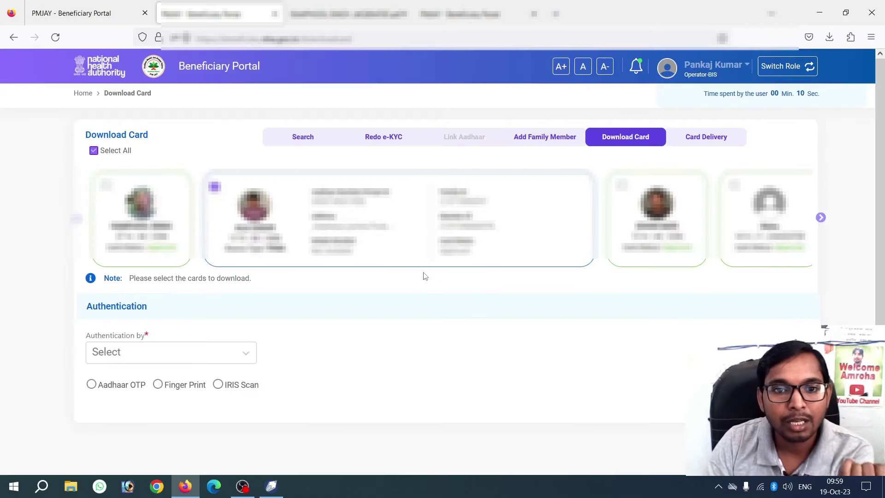
pyautogui.click(621, 185)
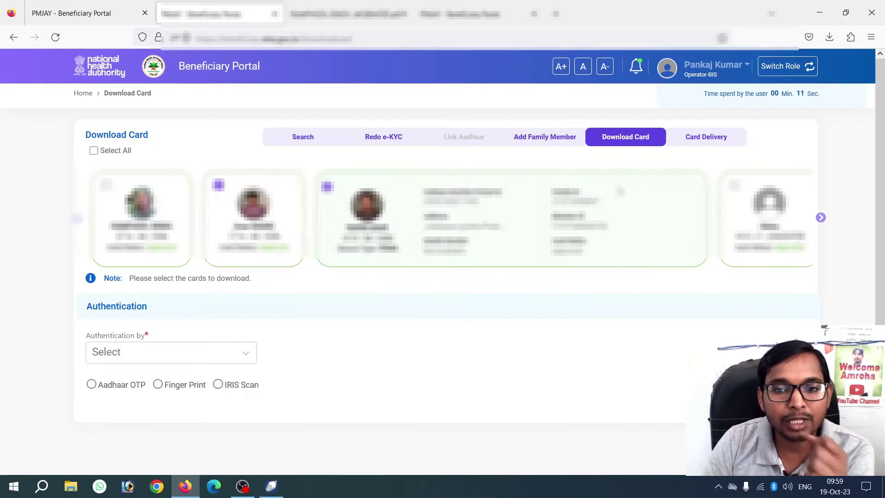
pyautogui.click(734, 184)
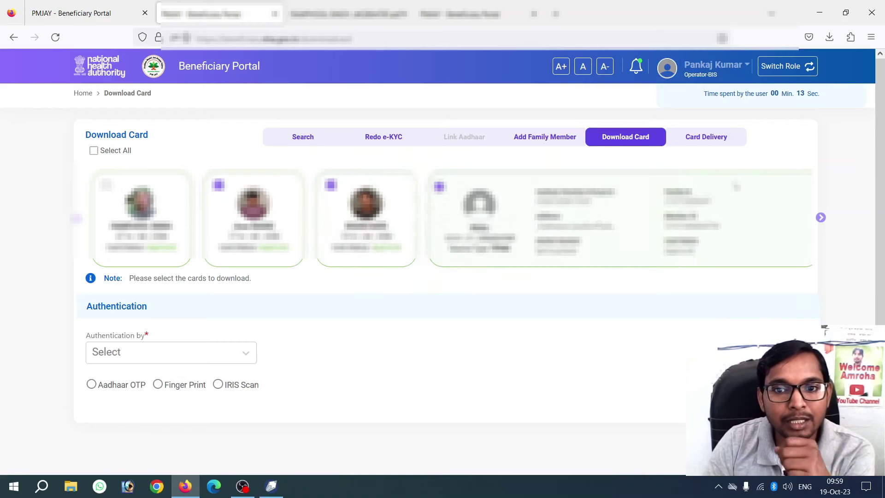
# Step: Browse the card carousel, then choose Aadhaar OTP as the authentication method
pyautogui.click(820, 217)
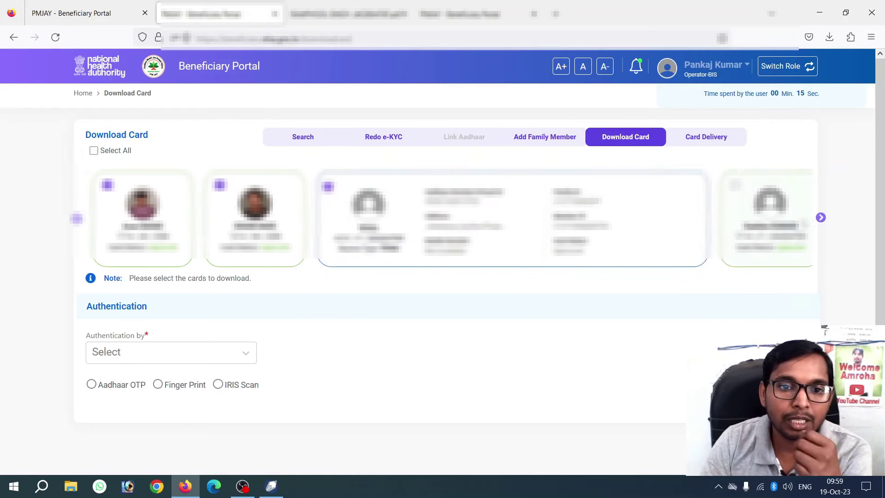
pyautogui.click(820, 217)
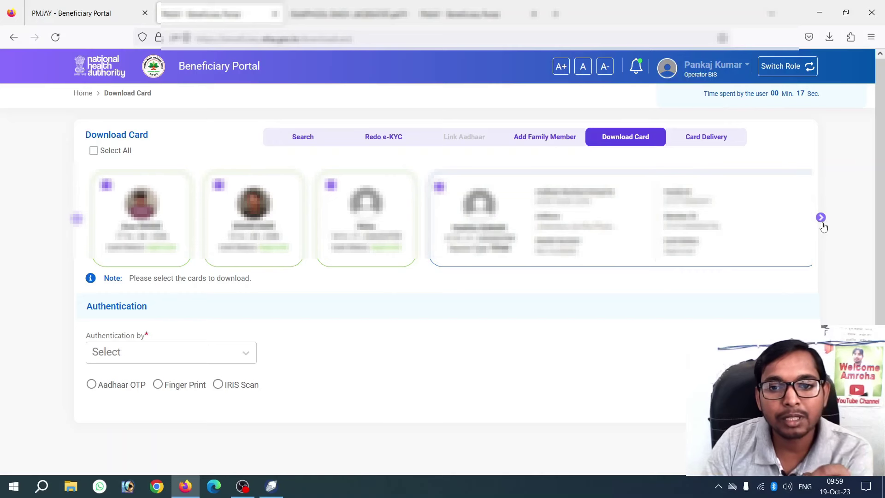
pyautogui.click(820, 217)
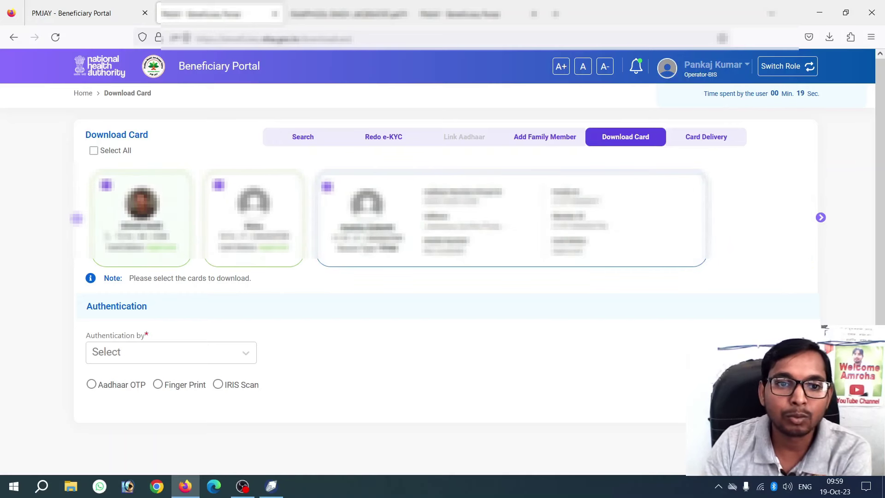
pyautogui.click(77, 218)
pyautogui.click(77, 218)
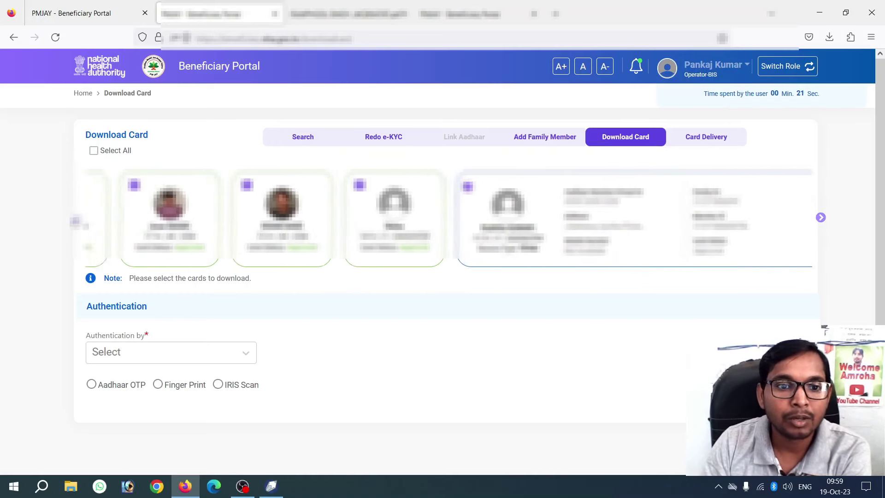
pyautogui.click(145, 355)
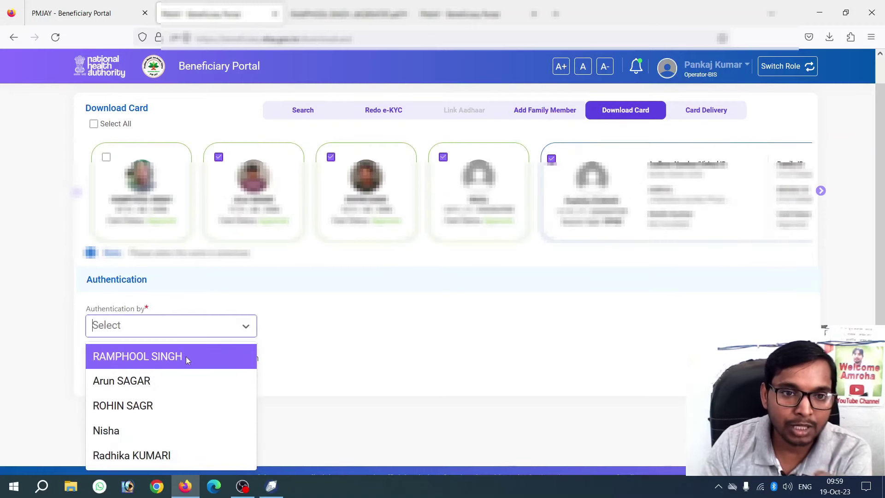
pyautogui.click(383, 337)
pyautogui.click(90, 372)
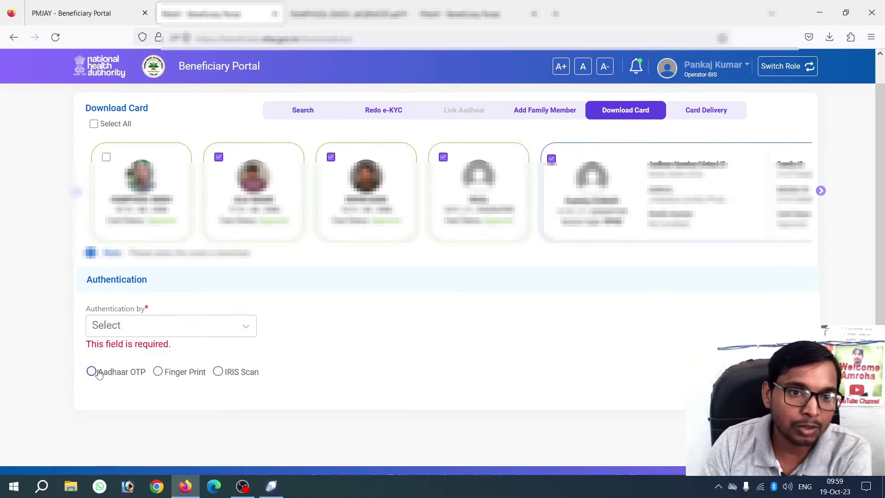
pyautogui.click(145, 324)
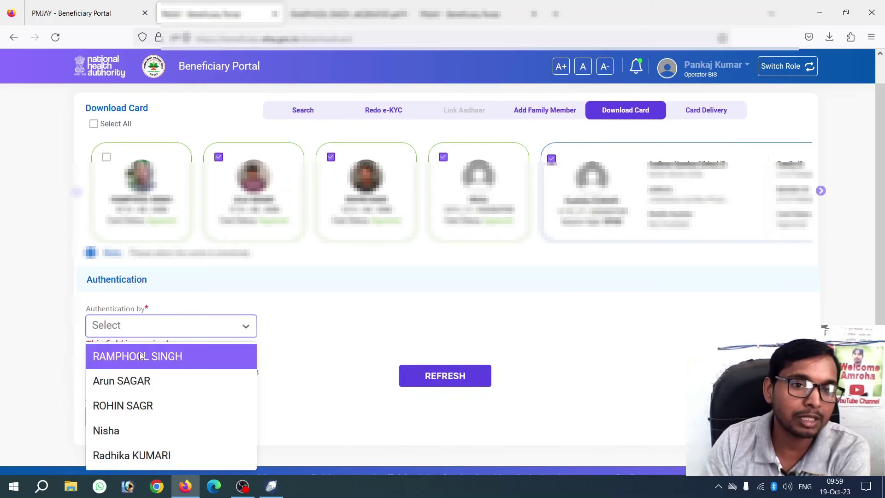
# Step: Pick the authenticating member, verify their Aadhaar, accept consent and enter the OTP received
pyautogui.click(134, 381)
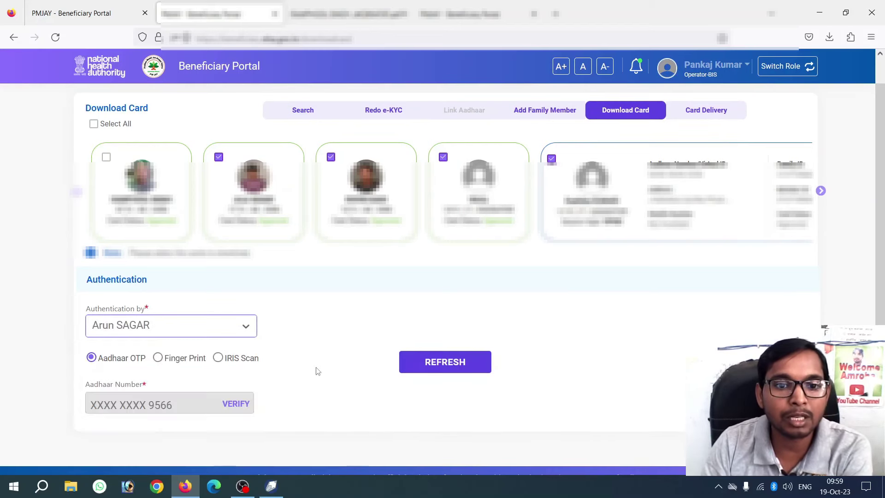
pyautogui.click(232, 404)
pyautogui.click(213, 377)
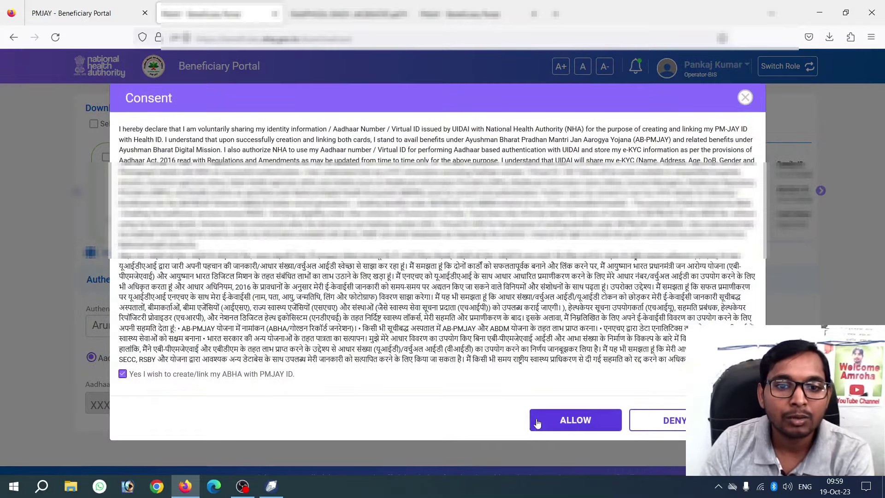
pyautogui.click(537, 420)
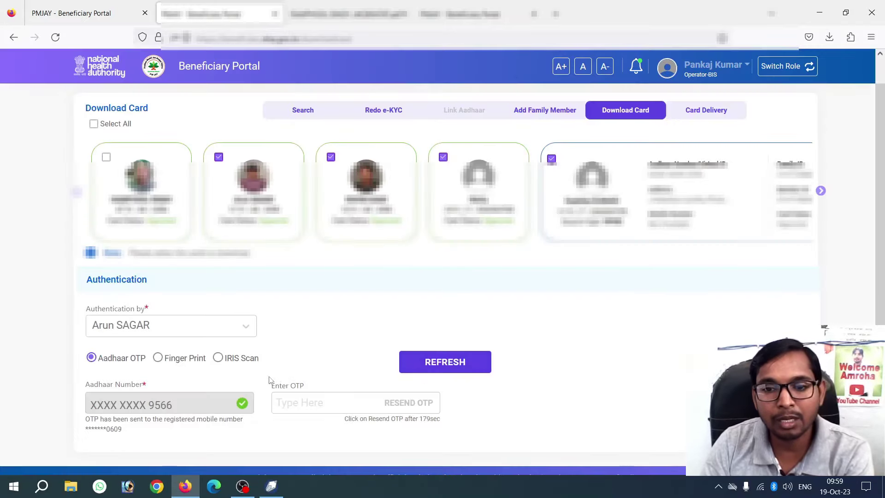
pyautogui.click(295, 404)
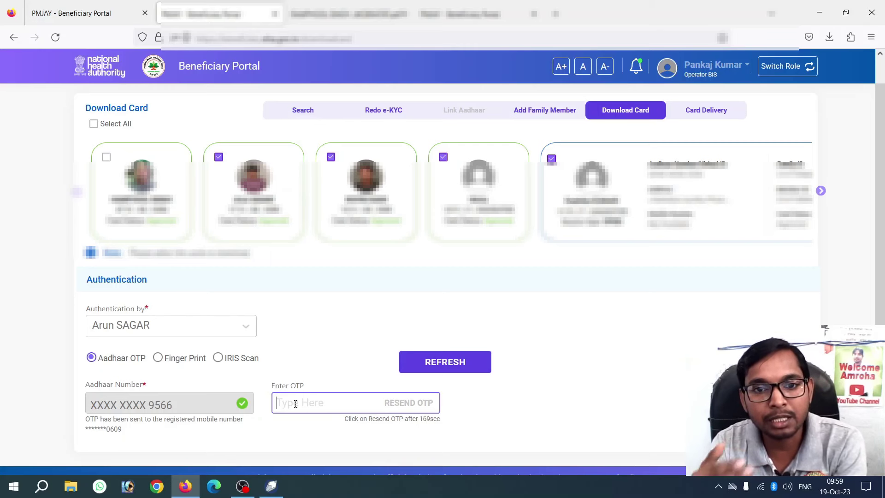
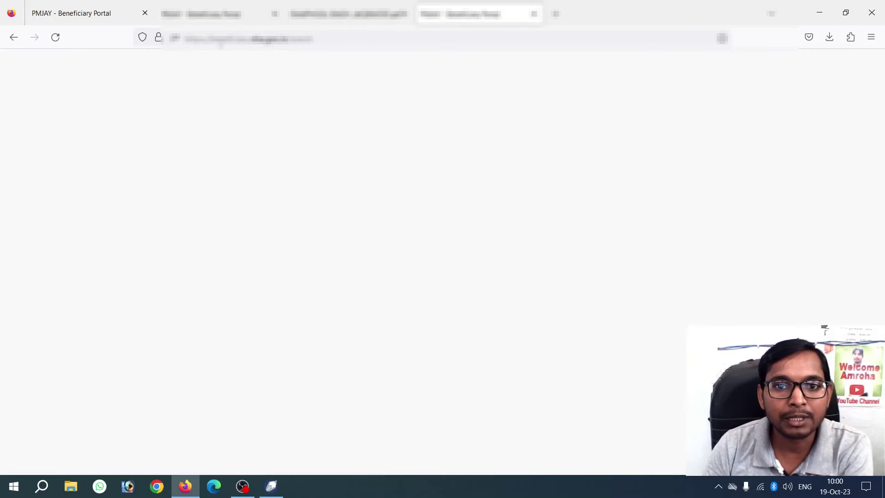
# Step: Reload the page to fetch the cards and close the finished-downloads list
pyautogui.click(55, 37)
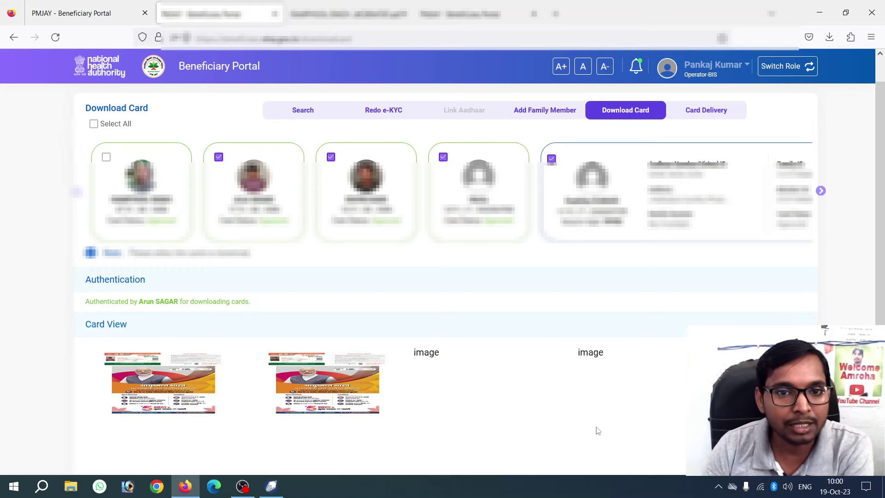
pyautogui.scroll(-2, 613, 426)
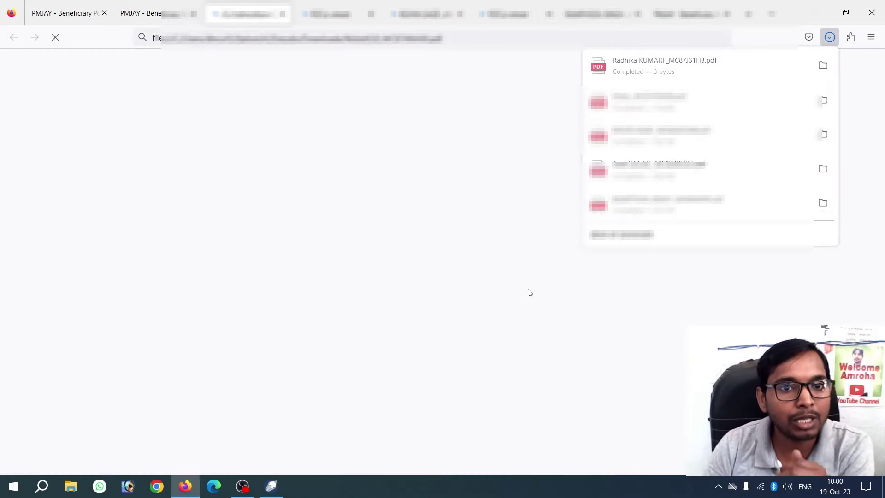
pyautogui.click(386, 255)
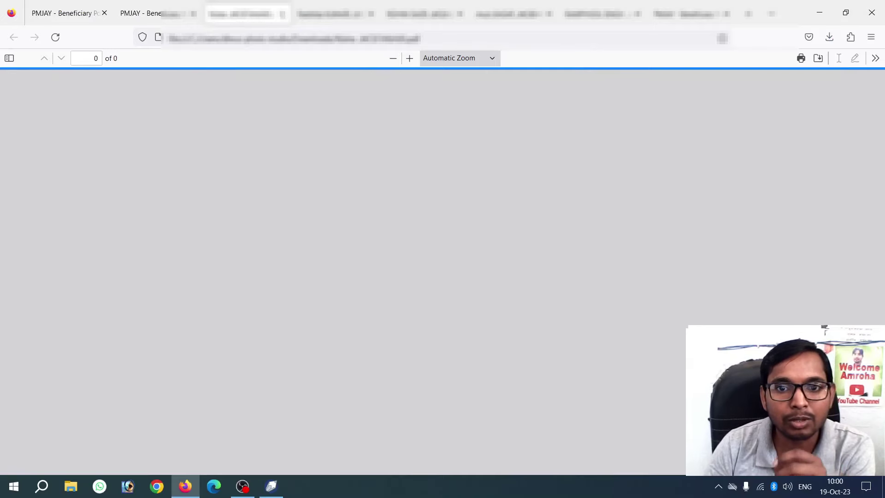
# Step: Review each downloaded Ayushman card PDF across the browser tabs
pyautogui.click(336, 14)
pyautogui.click(426, 14)
pyautogui.click(516, 13)
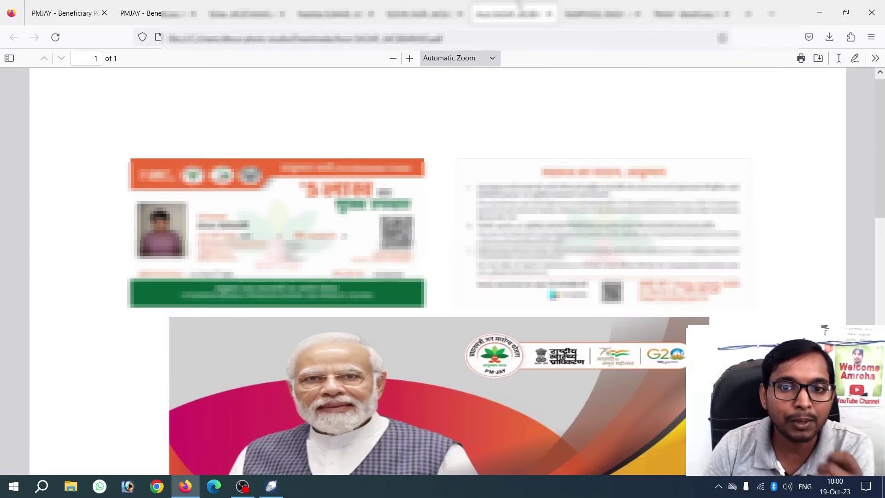
pyautogui.click(603, 13)
pyautogui.click(691, 14)
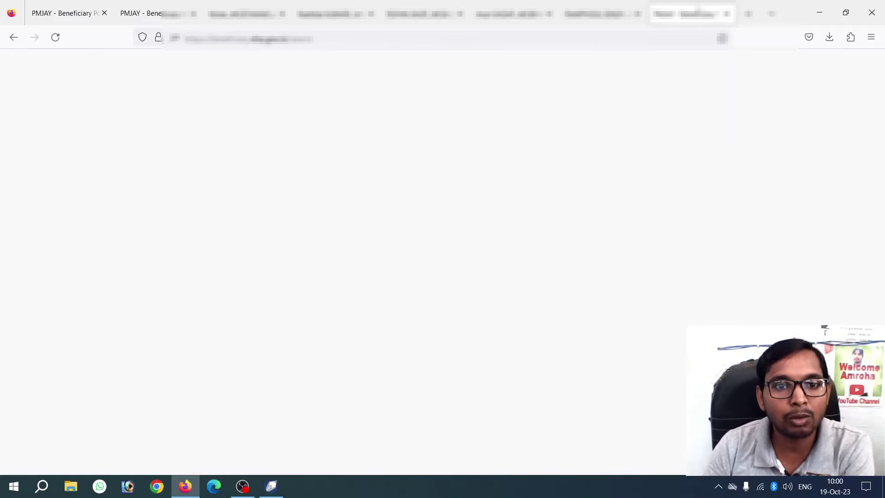
pyautogui.click(604, 14)
pyautogui.click(515, 13)
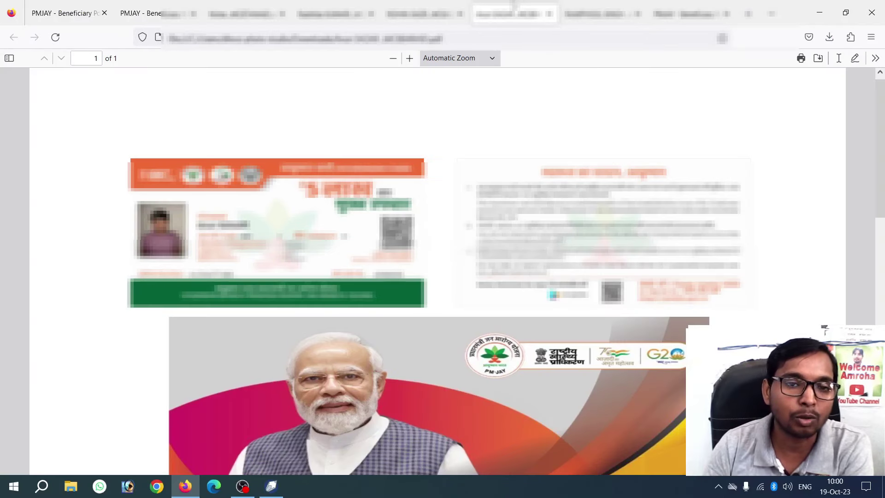
pyautogui.click(427, 7)
pyautogui.click(338, 7)
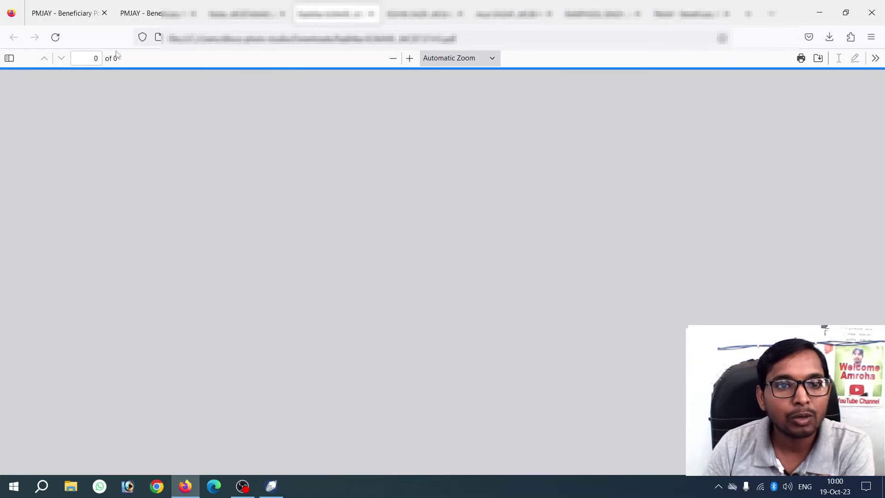
# Step: Reload the blank PDF tab and switch back to the Beneficiary Portal tab
pyautogui.click(59, 43)
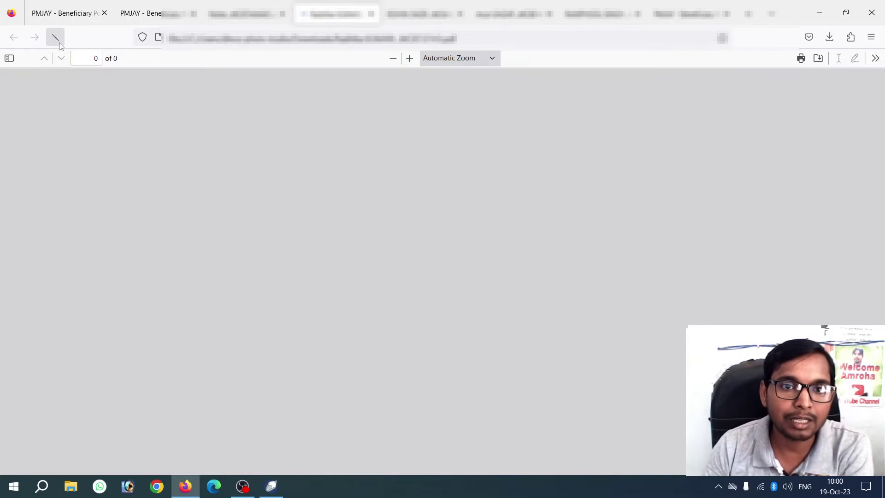
pyautogui.click(242, 6)
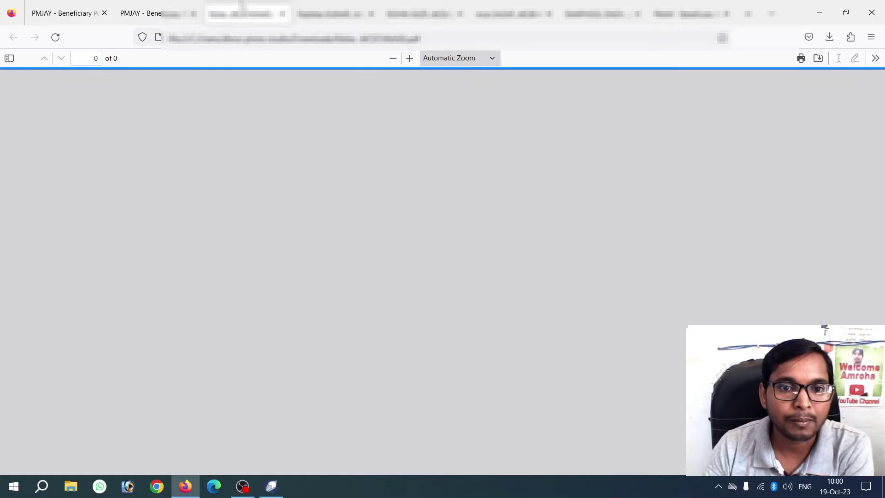
pyautogui.click(194, 13)
pyautogui.click(241, 10)
pyautogui.click(171, 10)
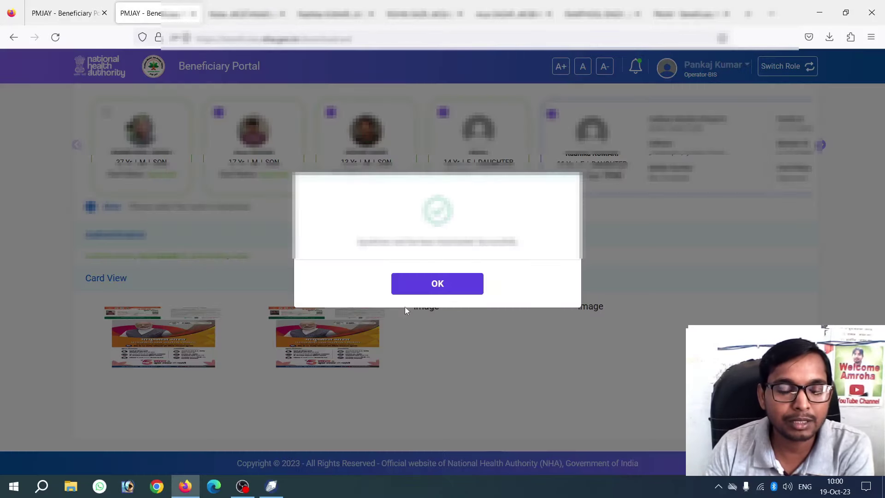
# Step: Dismiss the download confirmation, allow location, advance the carousel and tick another member's card
pyautogui.click(437, 285)
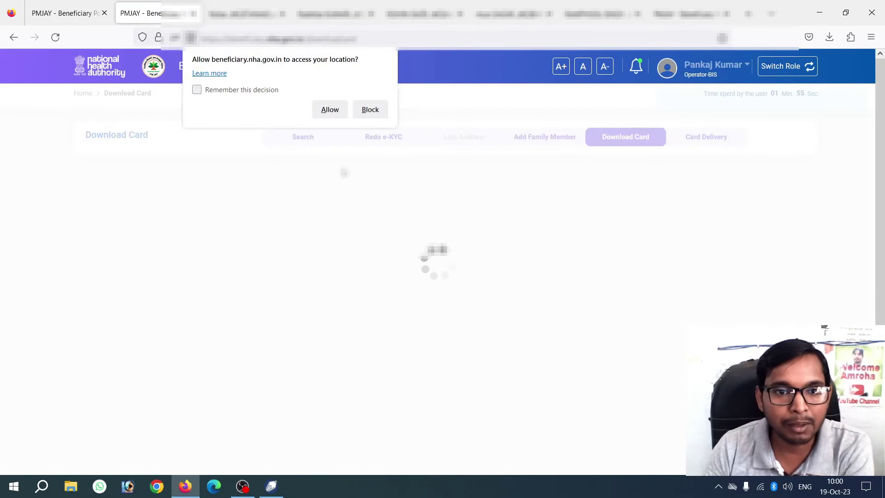
pyautogui.click(330, 110)
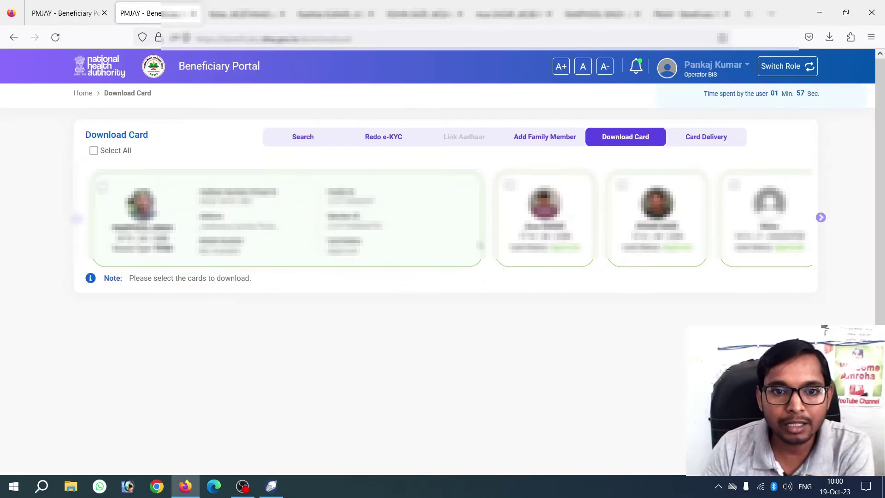
pyautogui.click(821, 217)
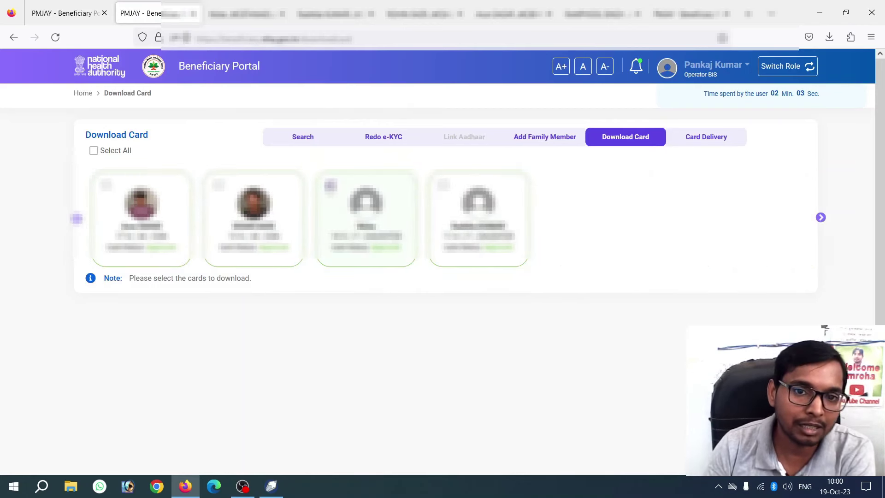
pyautogui.click(330, 186)
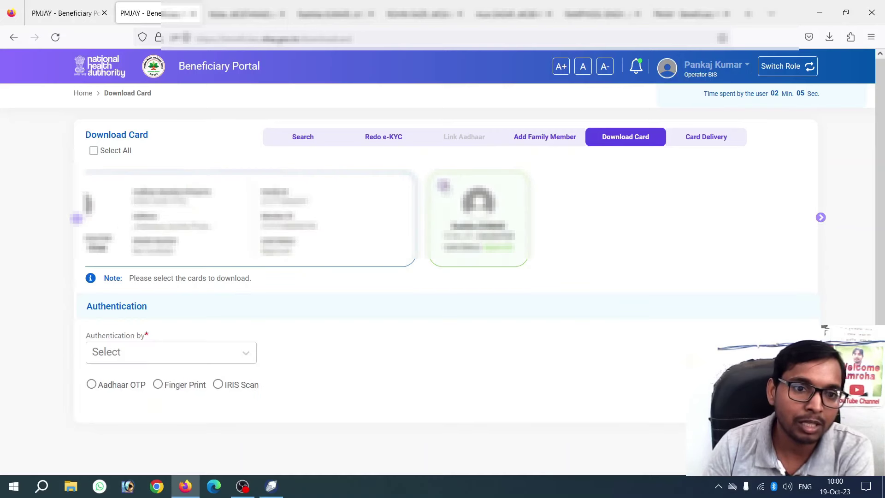
# Step: Choose the member, authenticate by Aadhaar OTP, accept ABHA linking consent and enter the OTP
pyautogui.click(160, 355)
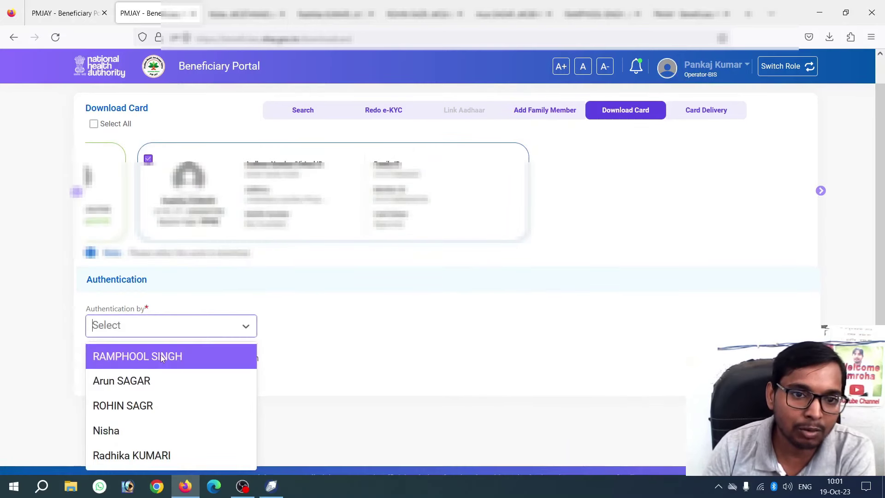
pyautogui.click(150, 428)
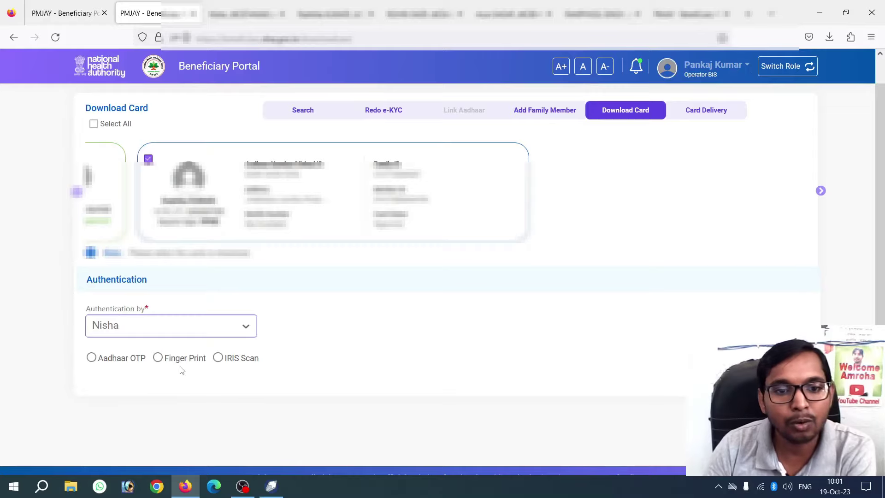
pyautogui.click(111, 357)
pyautogui.click(232, 404)
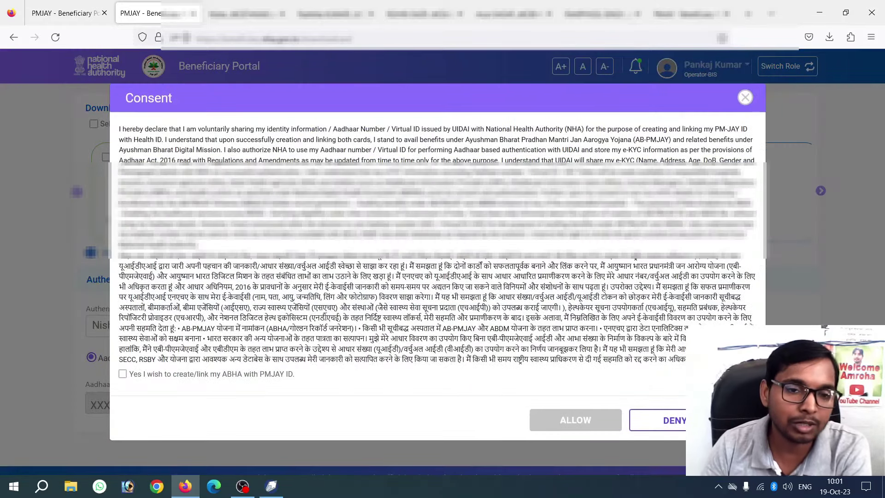
pyautogui.click(201, 374)
pyautogui.click(553, 419)
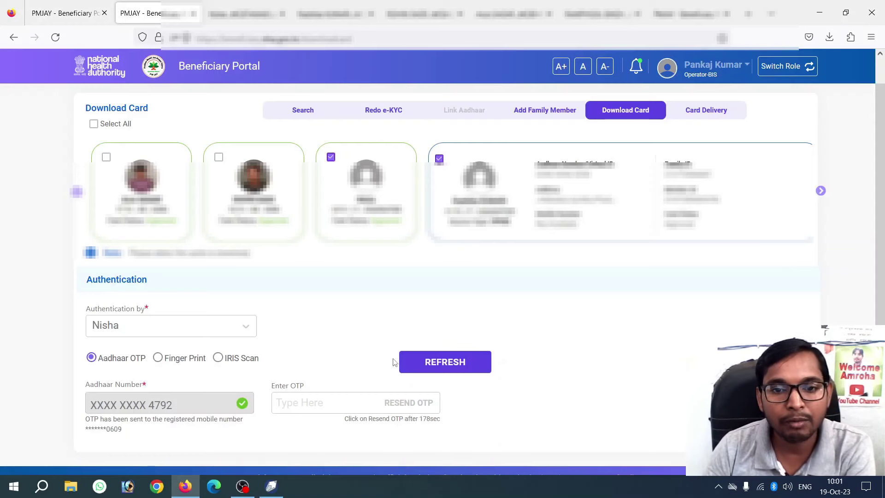
pyautogui.click(282, 405)
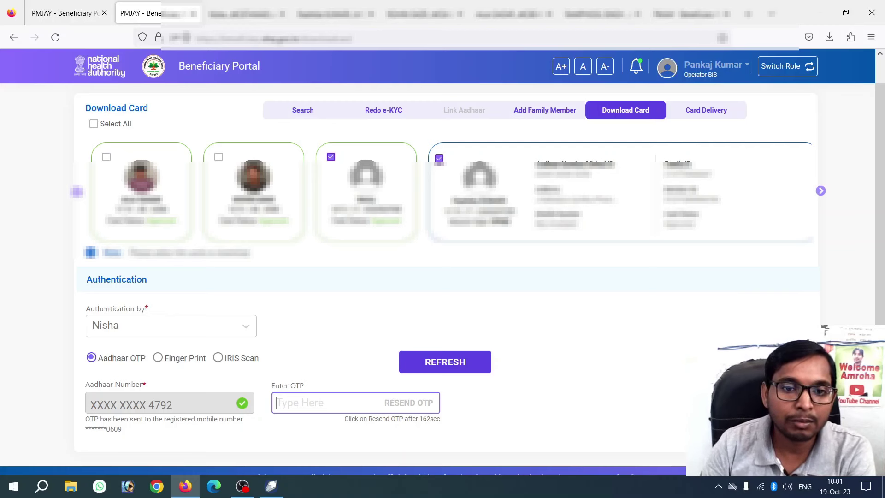
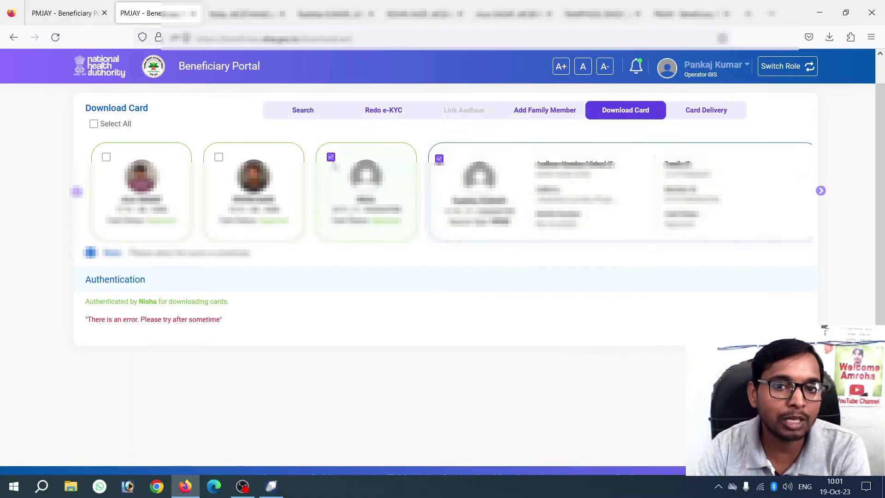
# Step: View the third and fourth cards' details, then open Add Family Member, allowing location
pyautogui.click(355, 164)
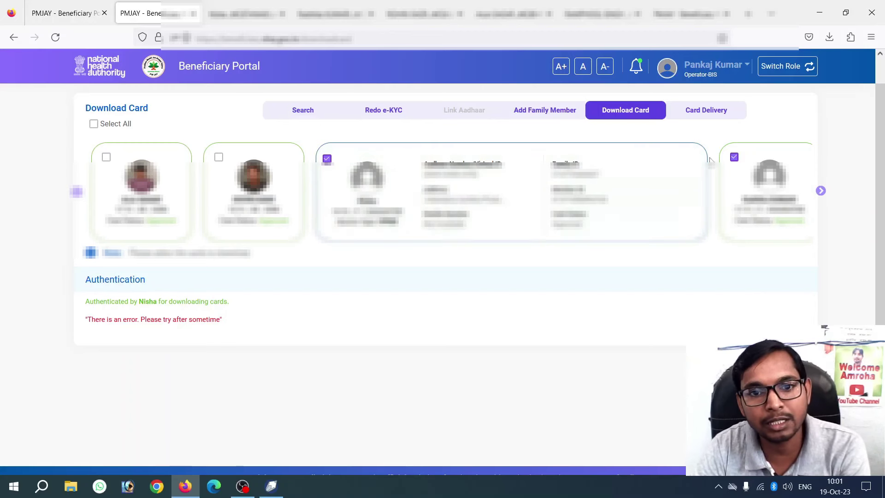
pyautogui.click(737, 166)
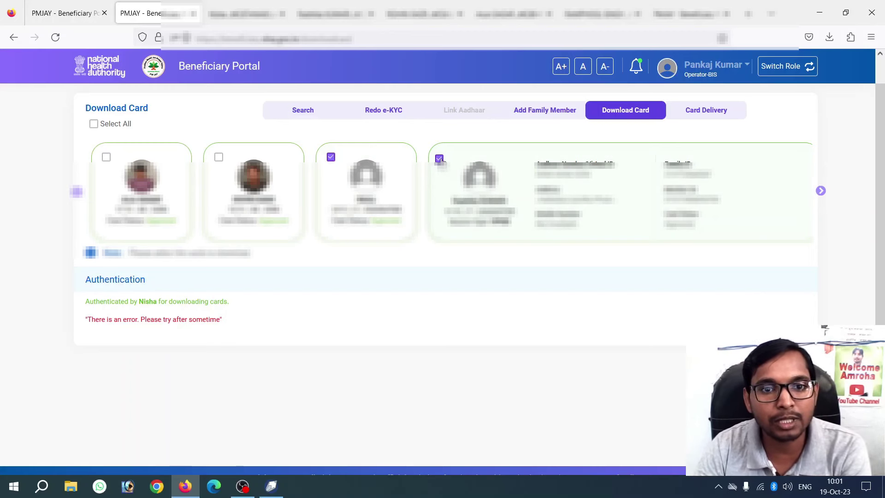
pyautogui.click(340, 158)
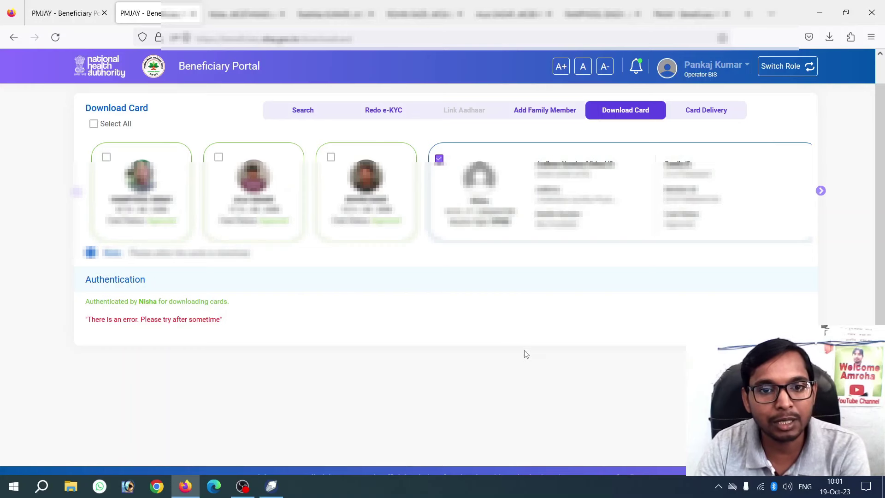
pyautogui.click(534, 111)
pyautogui.click(343, 110)
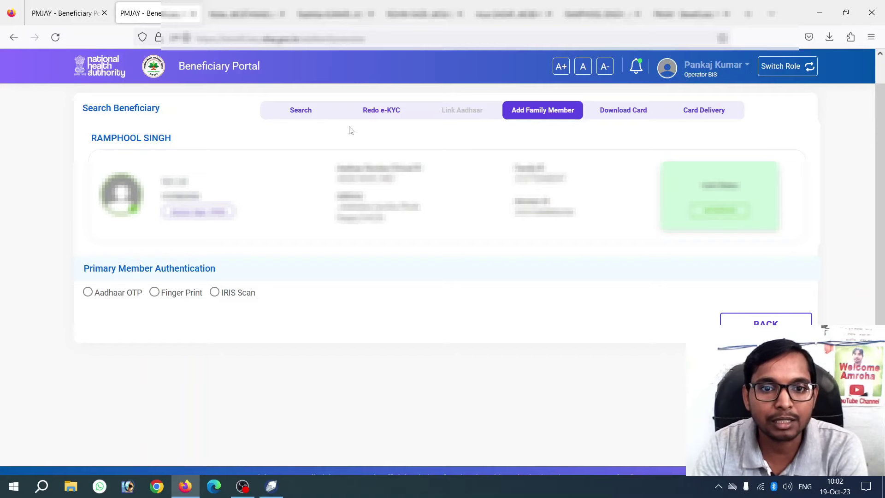
# Step: Return to the Search dashboard, briefly open Link Aadhaar and its State list, then go Home
pyautogui.click(303, 112)
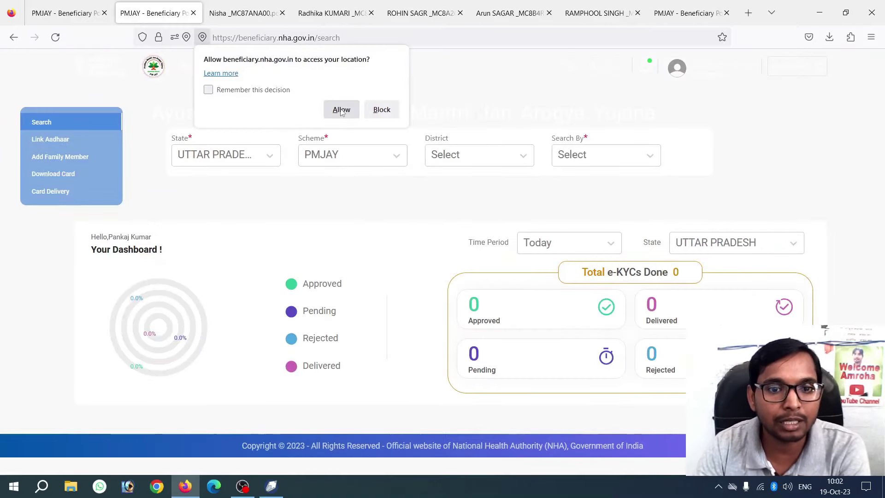
pyautogui.click(341, 109)
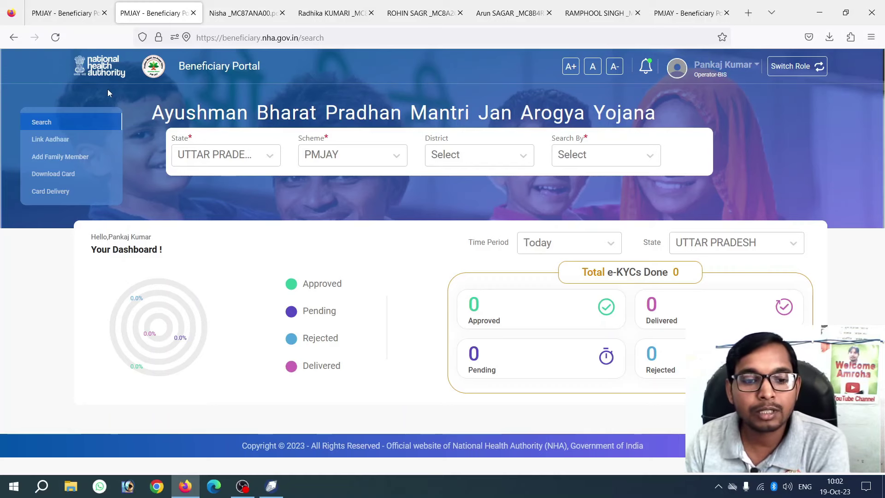
pyautogui.click(51, 139)
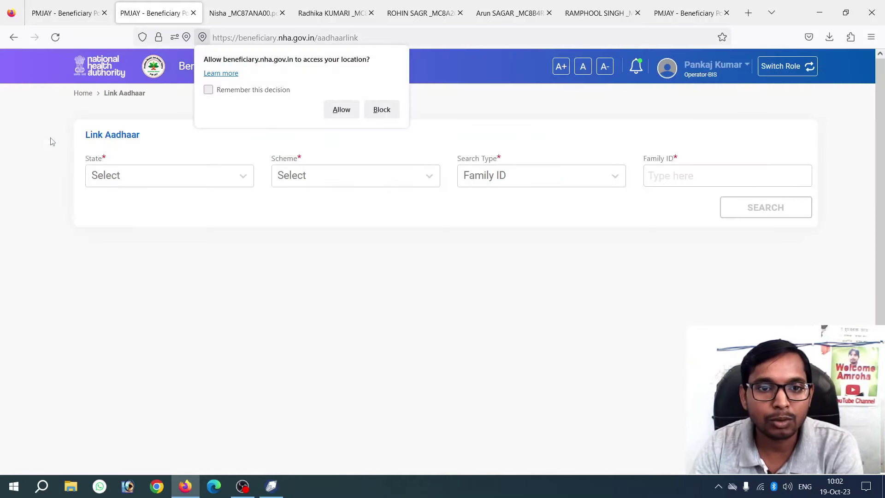
pyautogui.click(343, 110)
pyautogui.click(185, 172)
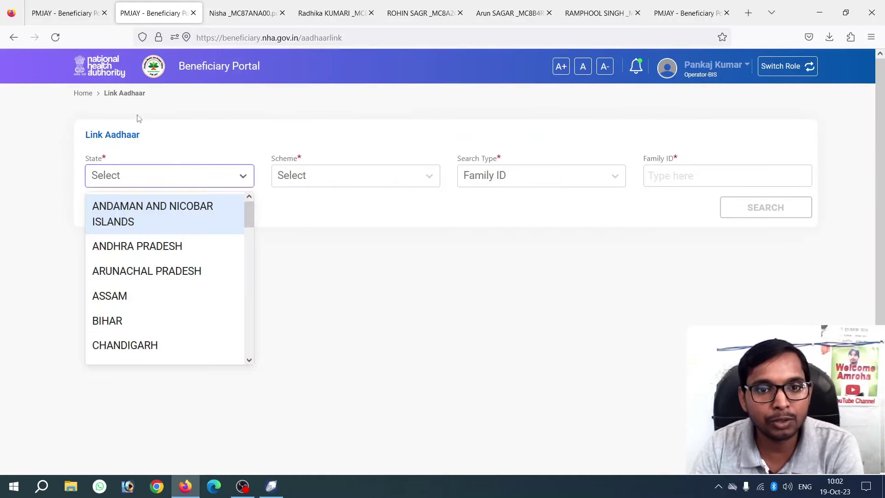
pyautogui.click(81, 93)
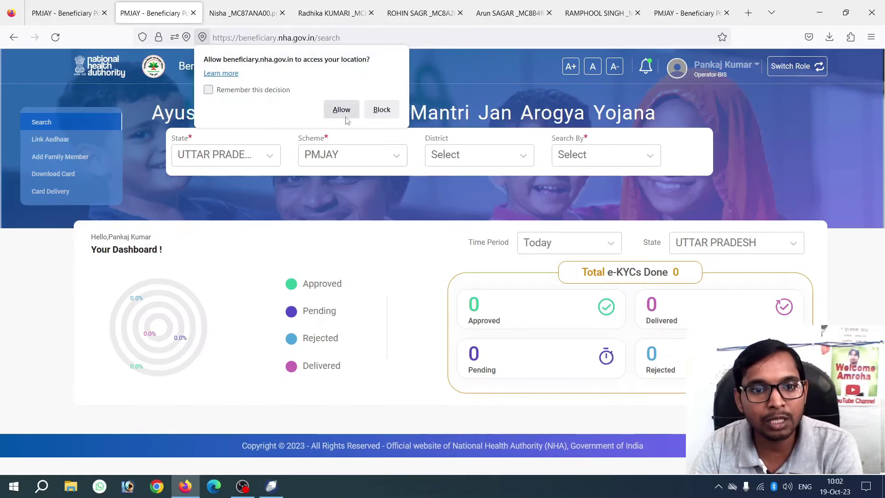